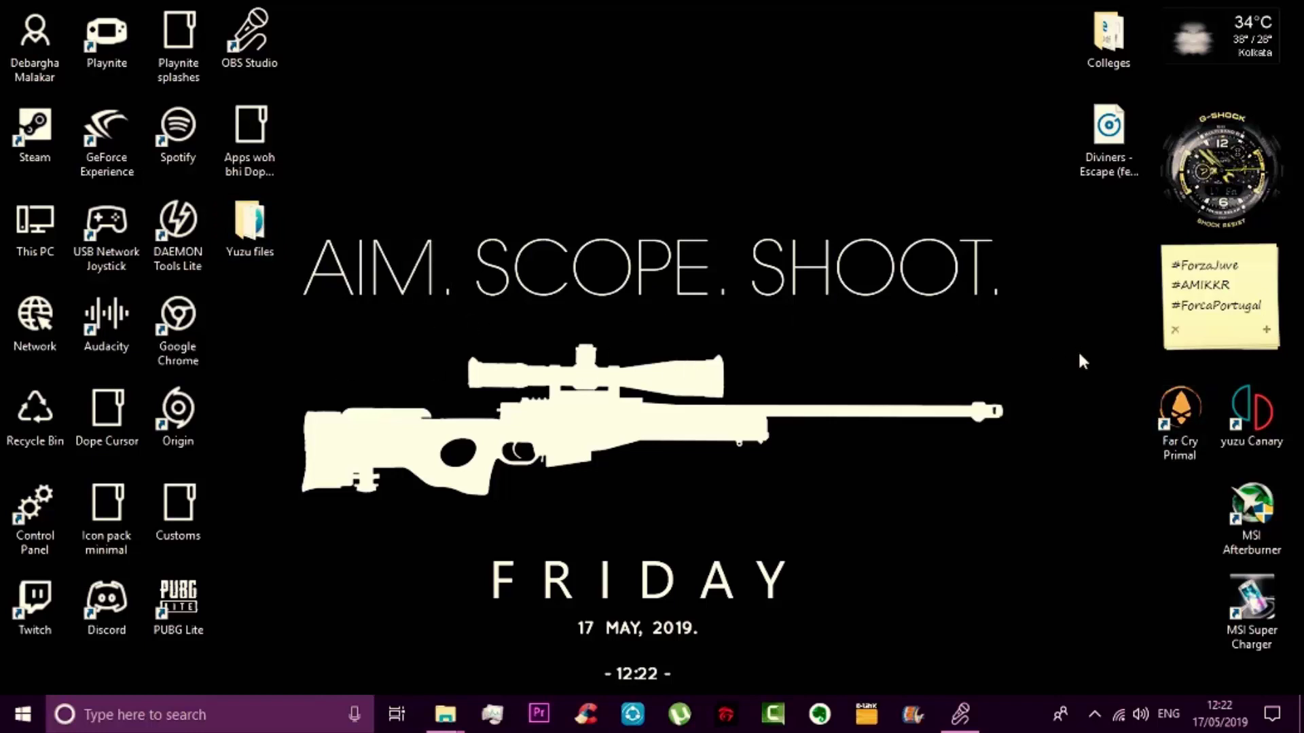
Start the yuzu Canary shortcut and open the Yuzu files folder on the desktop
left_click(1271, 422)
double_click(1271, 422)
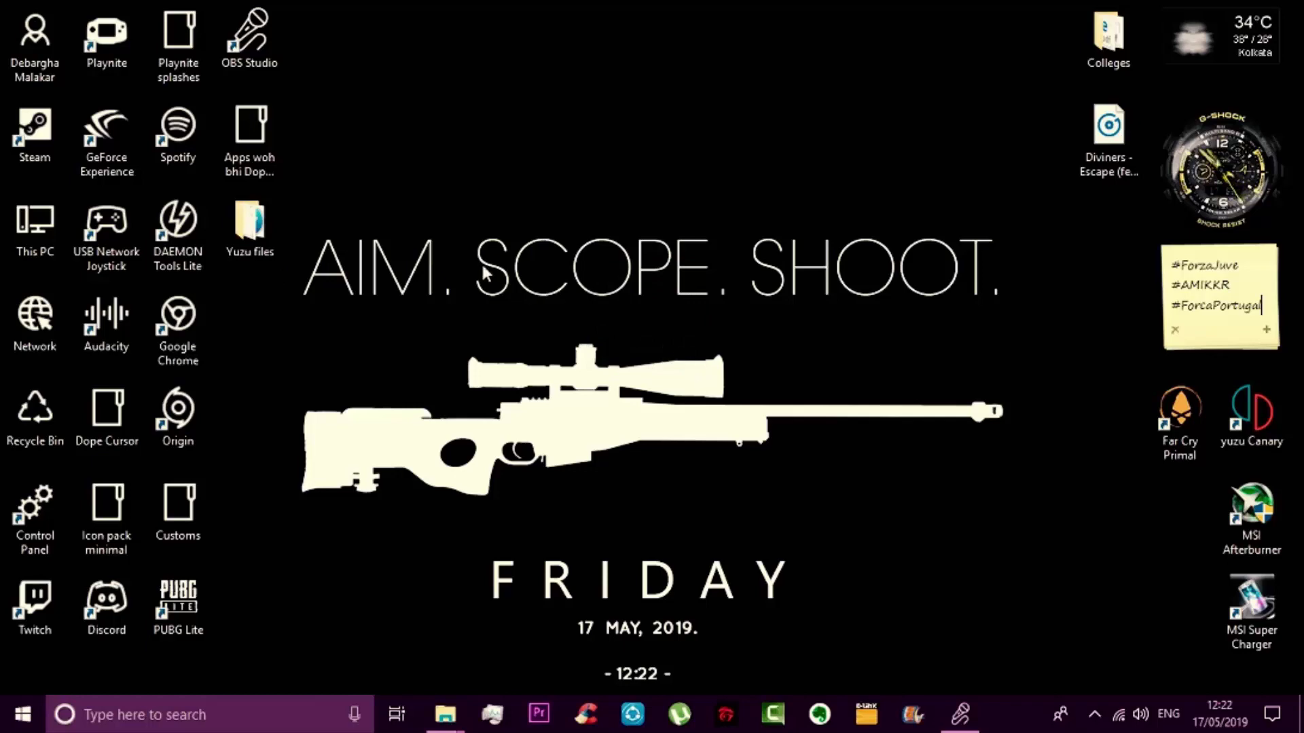
double_click(265, 244)
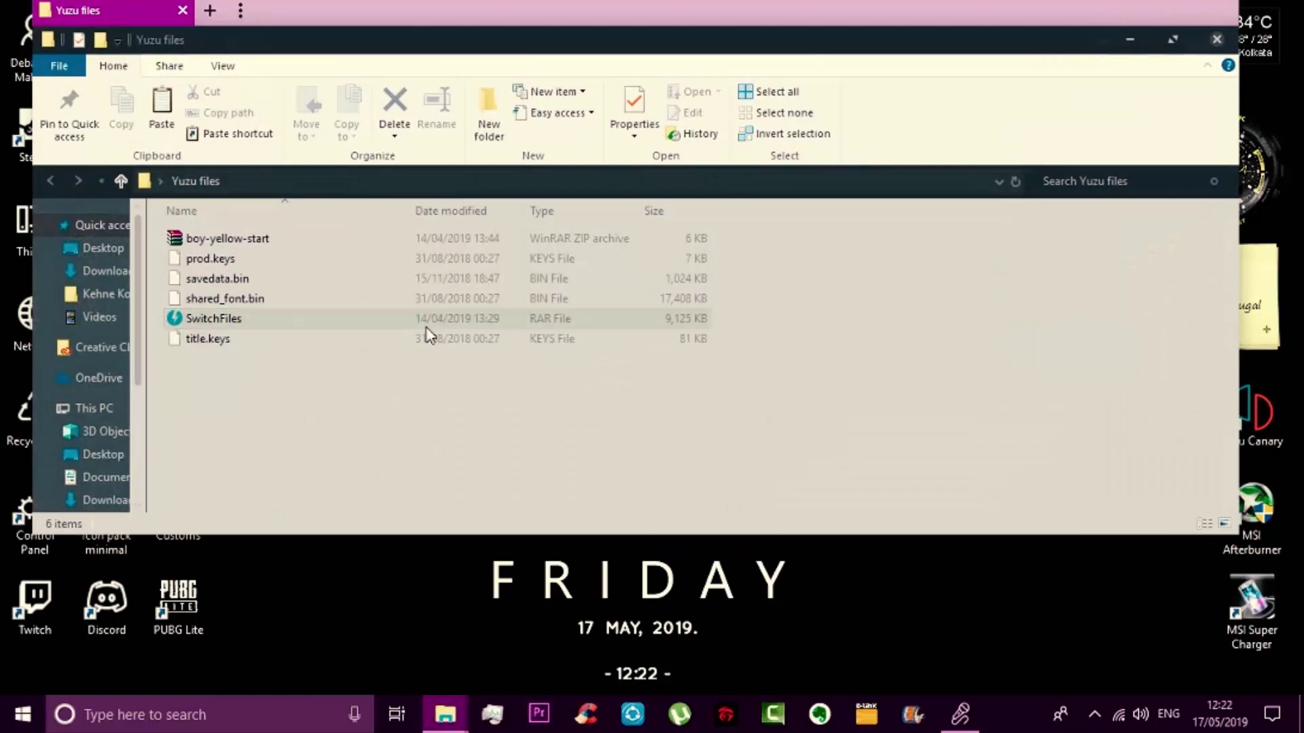
Inspect the six files, including the boy-yellow-start and SwitchFiles archives, then clear the selection
left_click(431, 238)
left_click(341, 329)
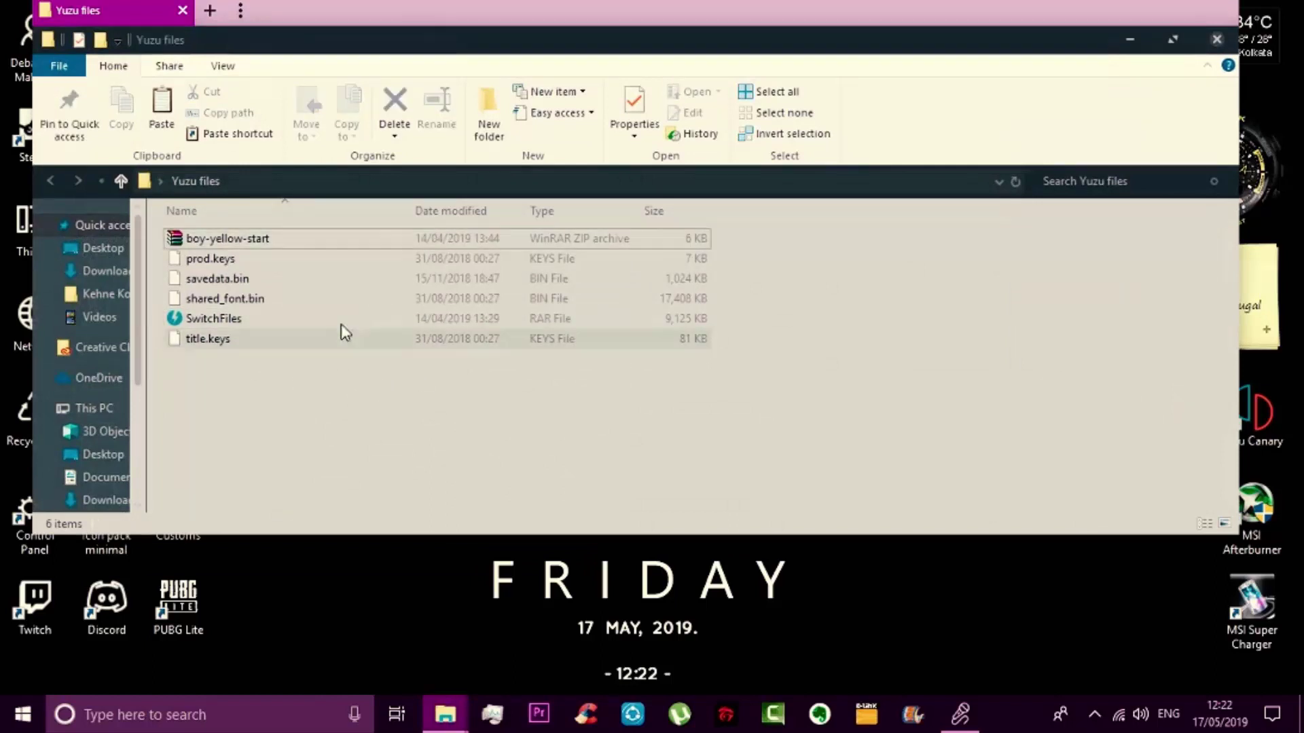
left_click(352, 241)
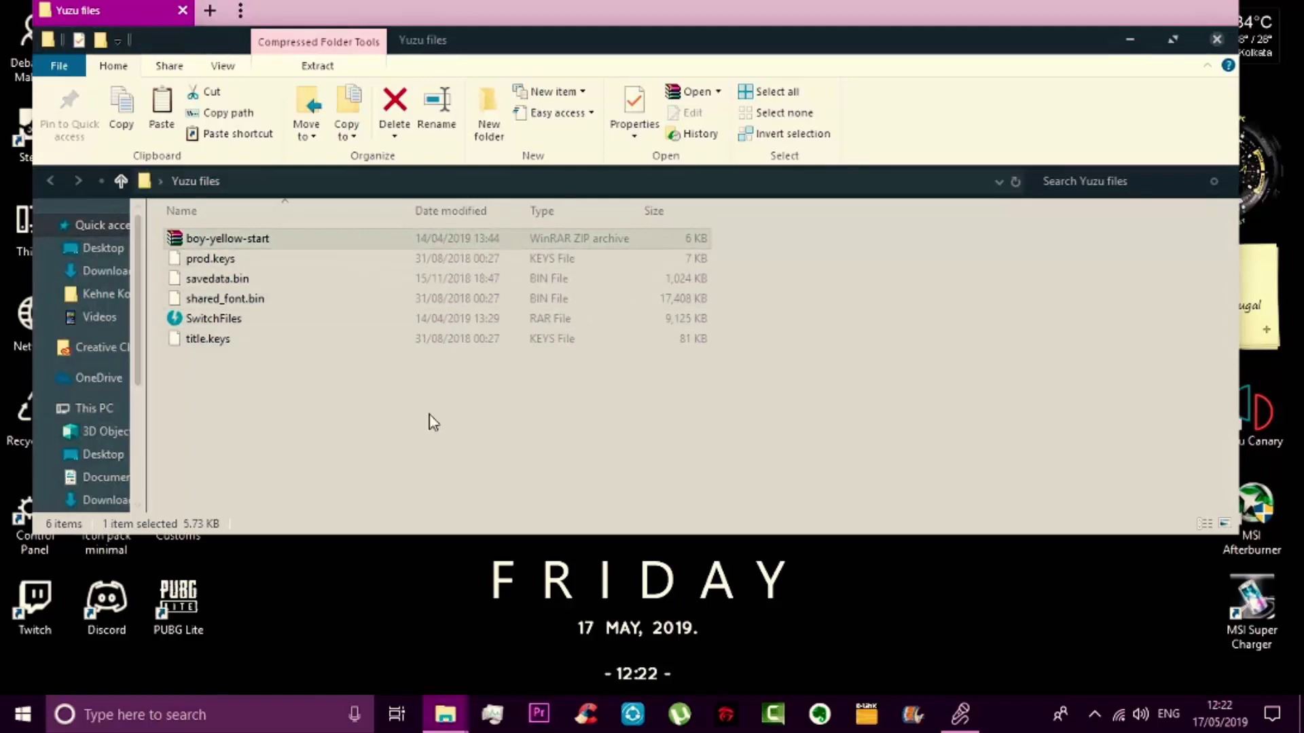
left_click(379, 316)
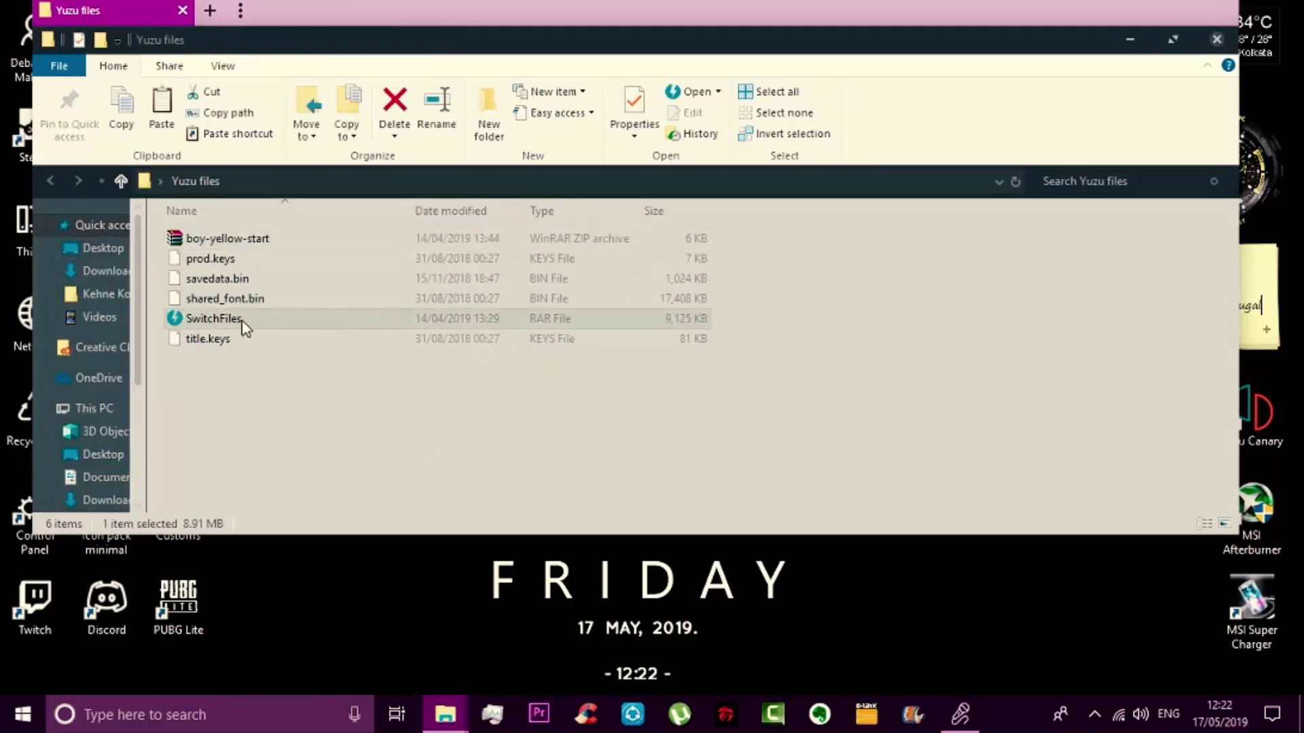
left_click(309, 370)
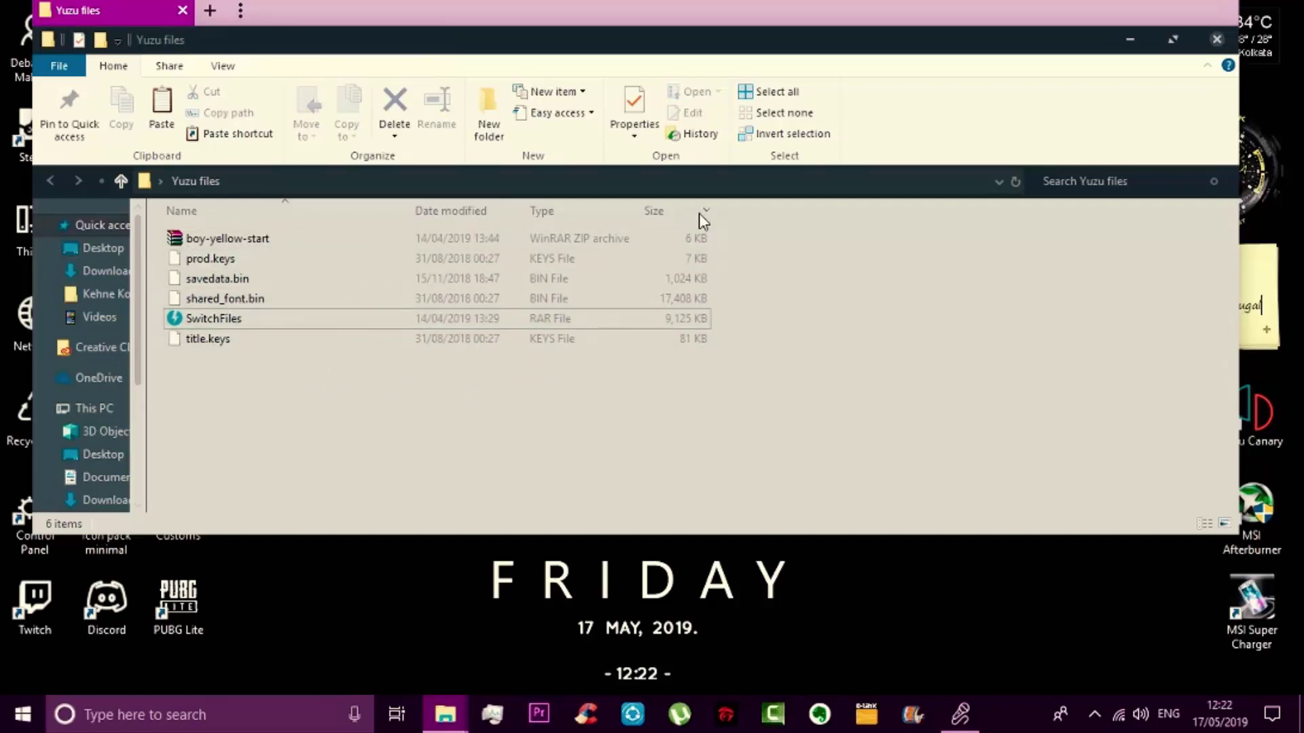
Minimize Explorer and launch the Run app by searching 'run' from the taskbar
left_click(1128, 42)
left_click(251, 726)
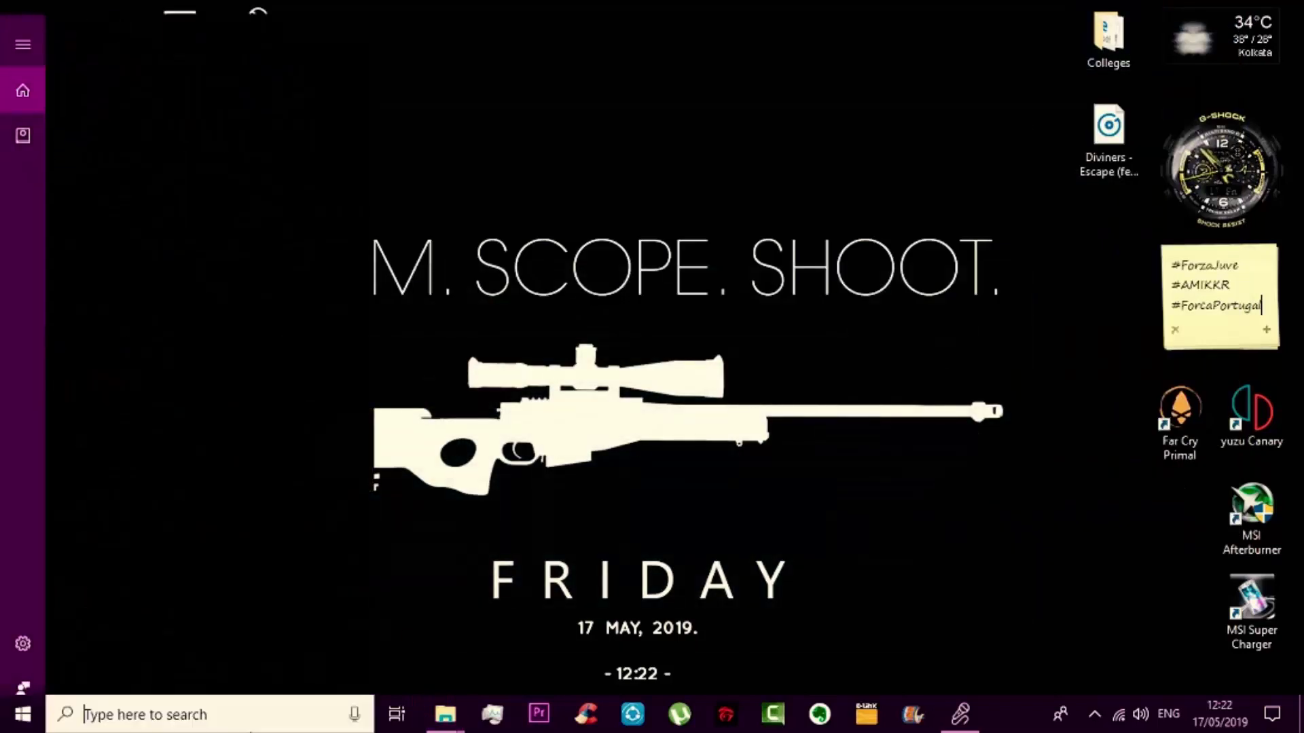
type("a")
key("BackSpace")
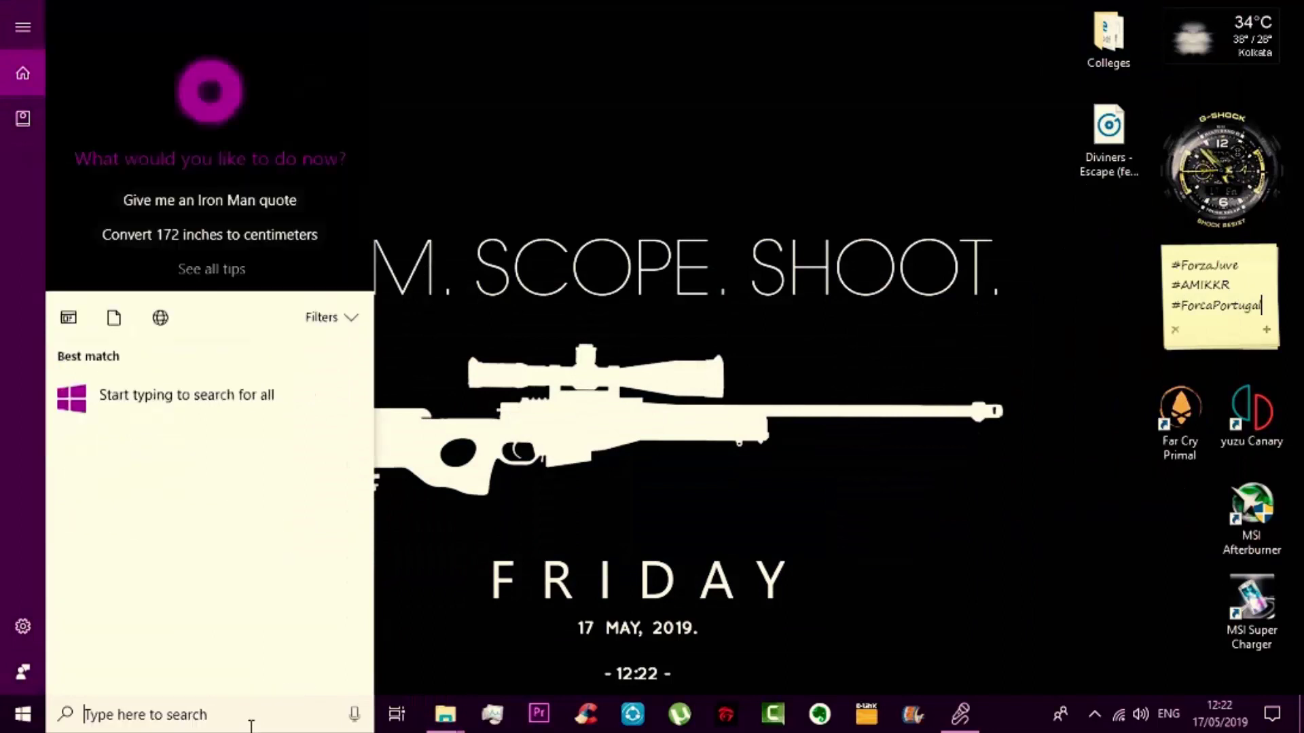
type("run")
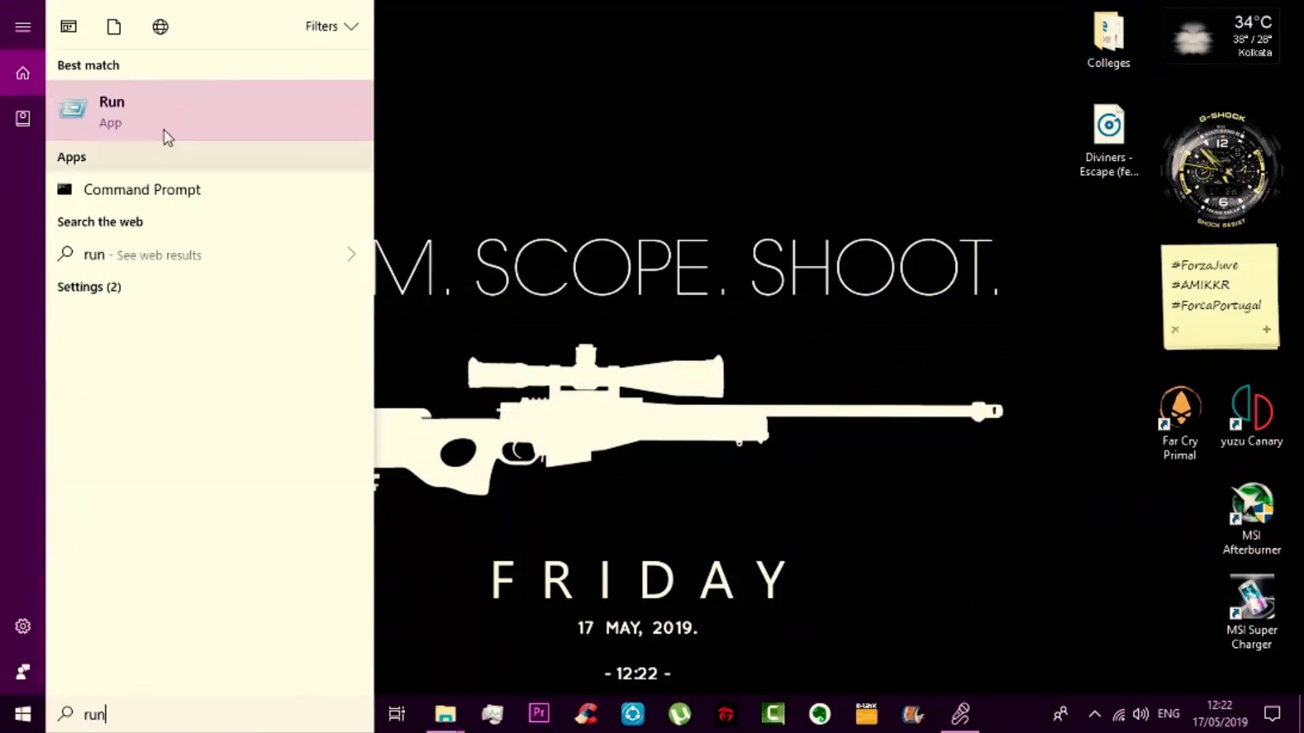
left_click(172, 112)
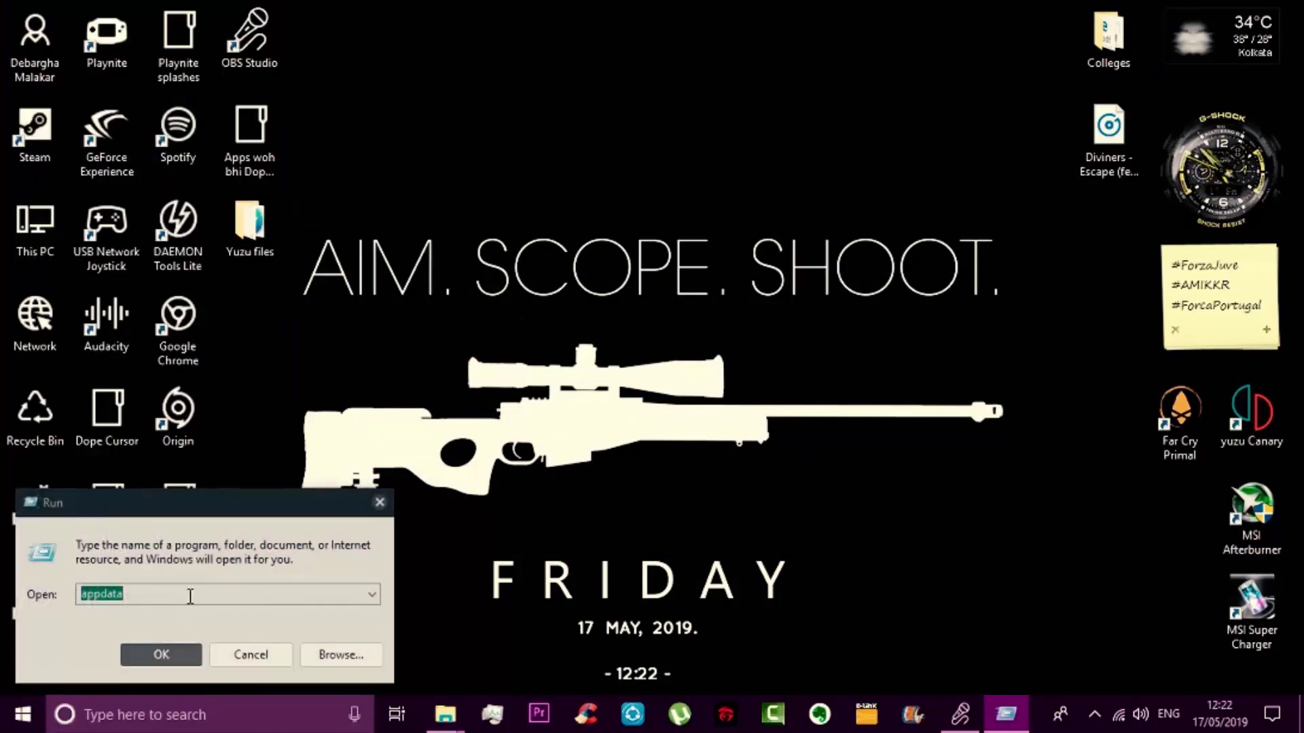
left_click_drag(86, 595, 114, 595)
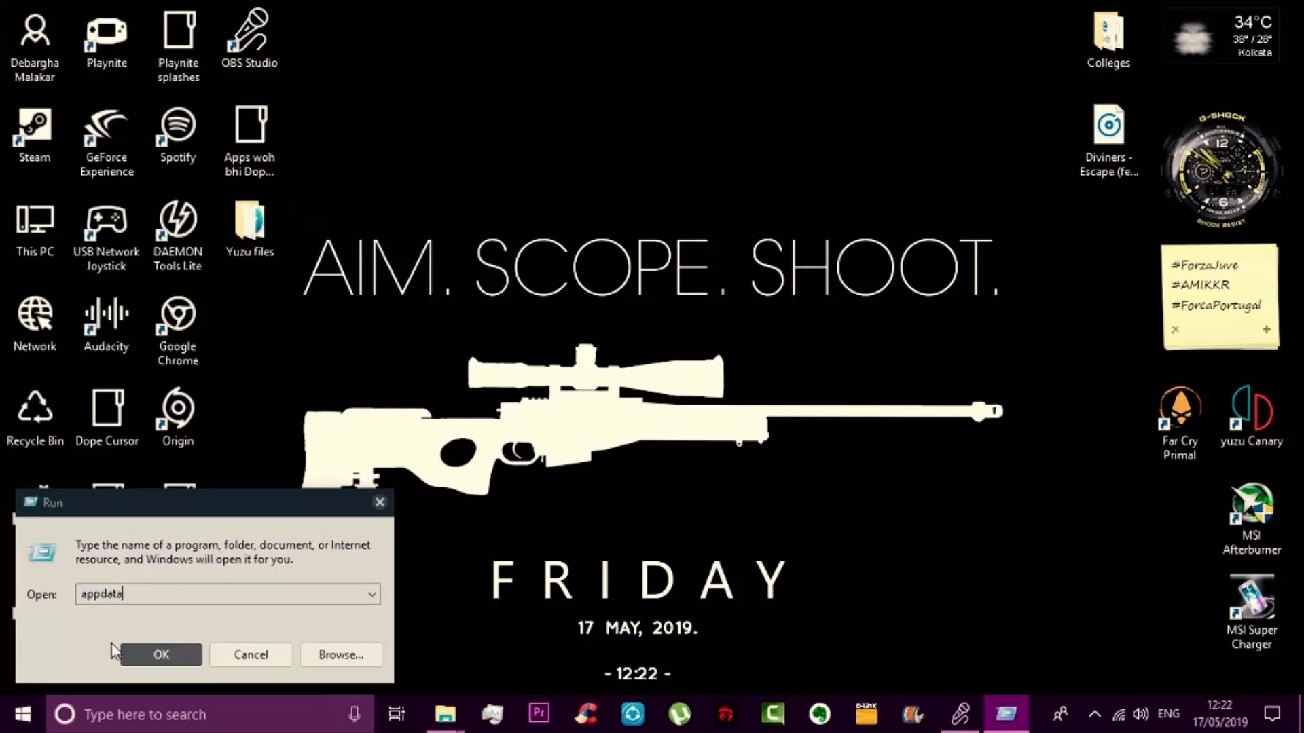
Open AppData from Run and navigate into Roaming\yuzu
left_click(171, 657)
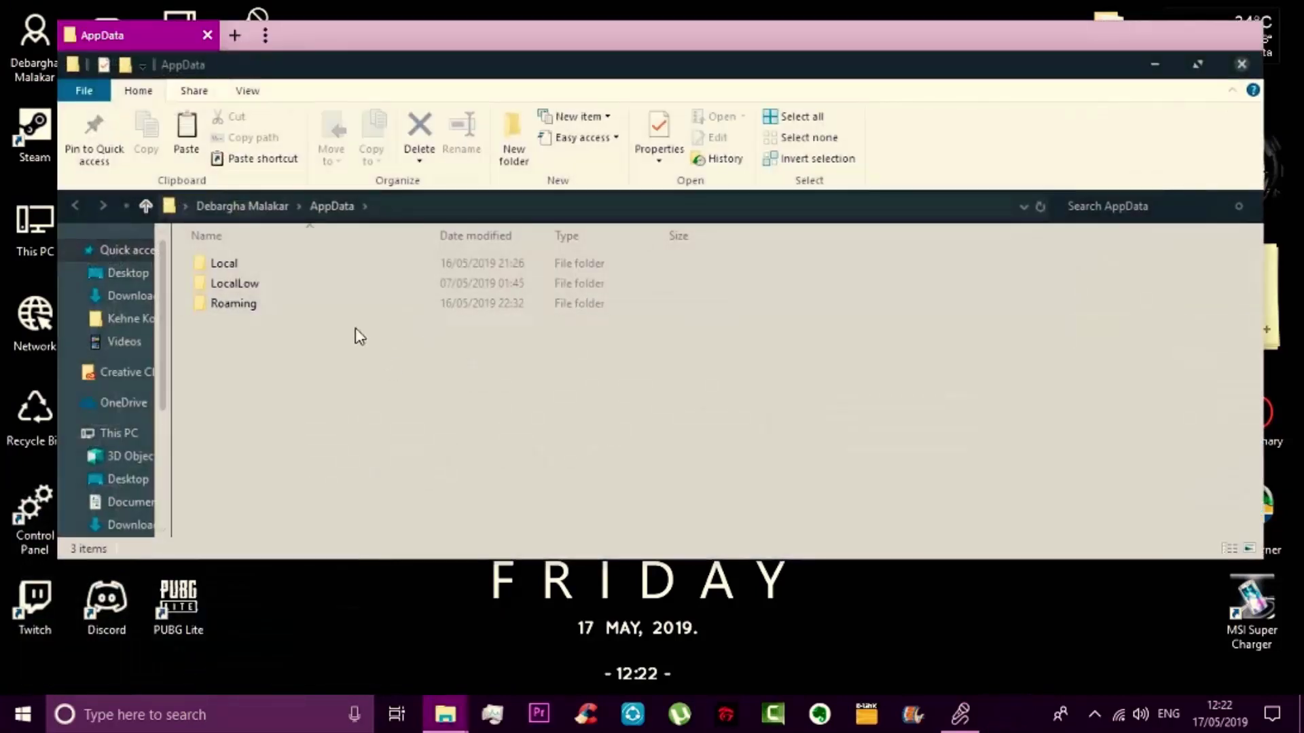
double_click(339, 304)
scroll(381, 360, "down", 7)
scroll(355, 435, "down", 2)
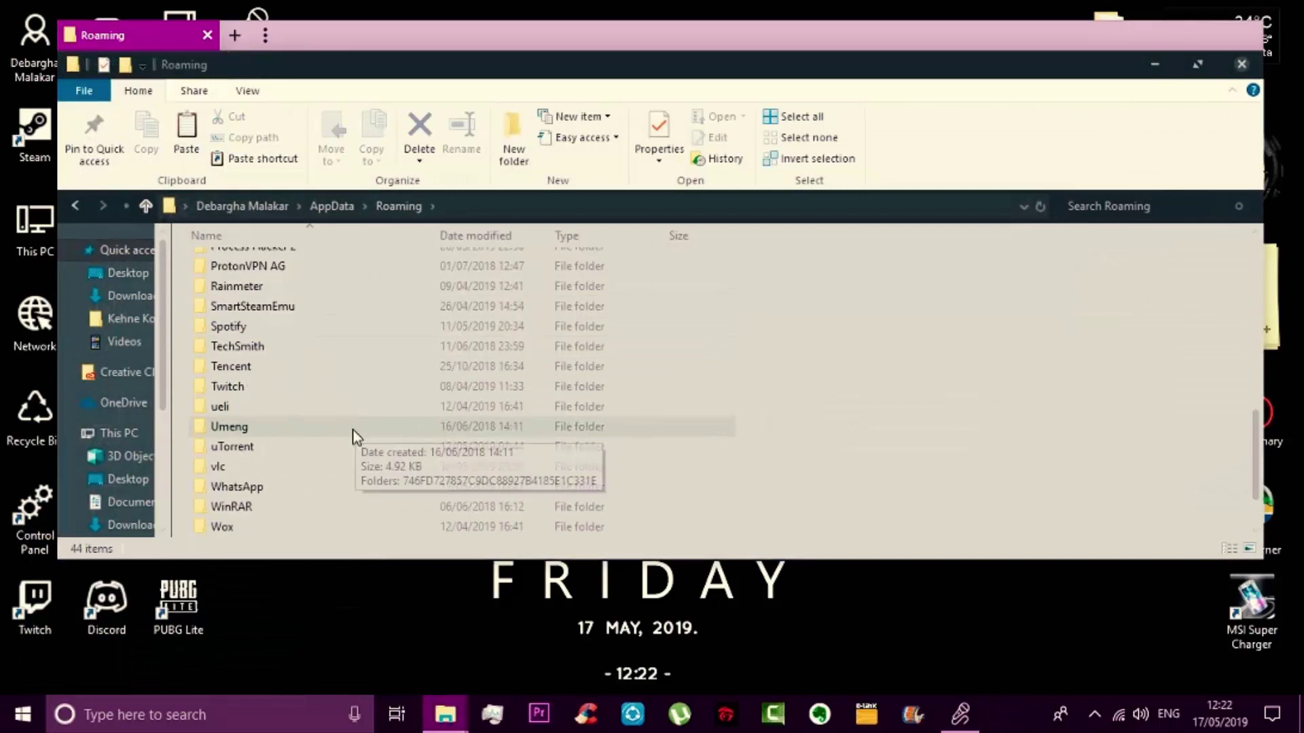
scroll(285, 435, "down", 1)
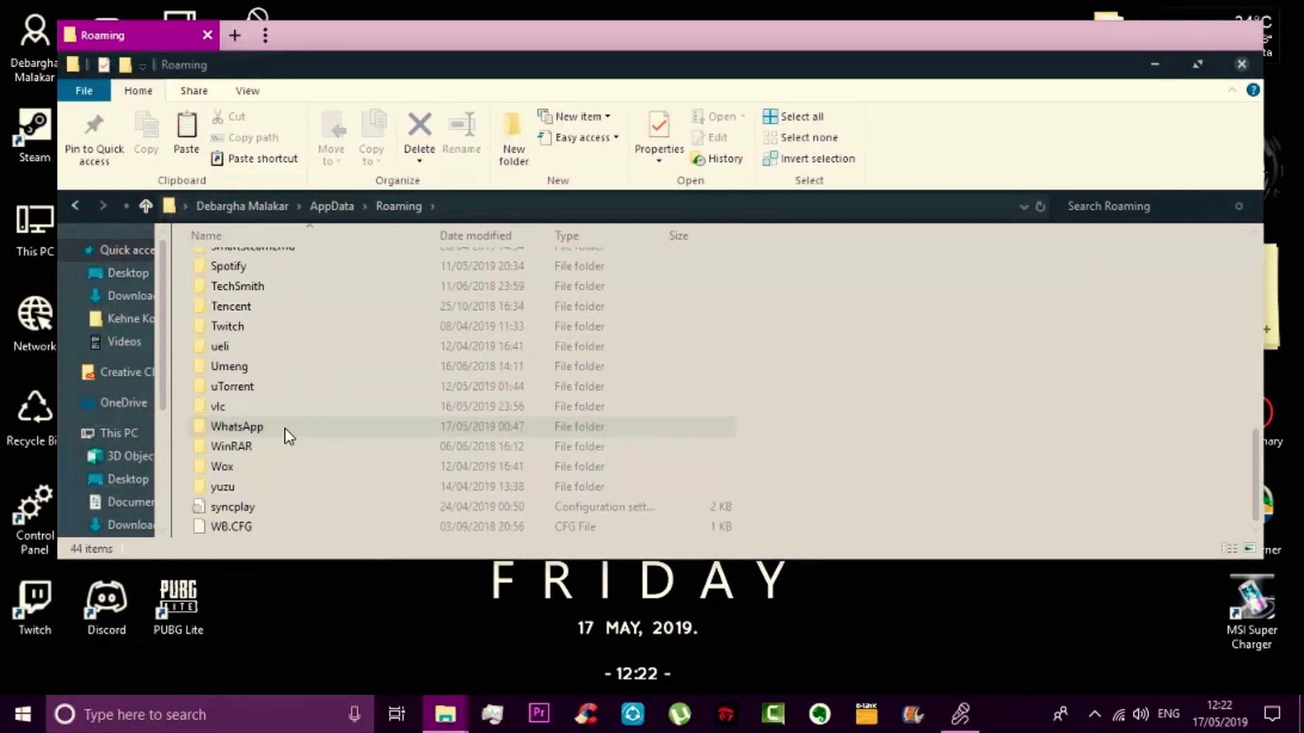
double_click(258, 484)
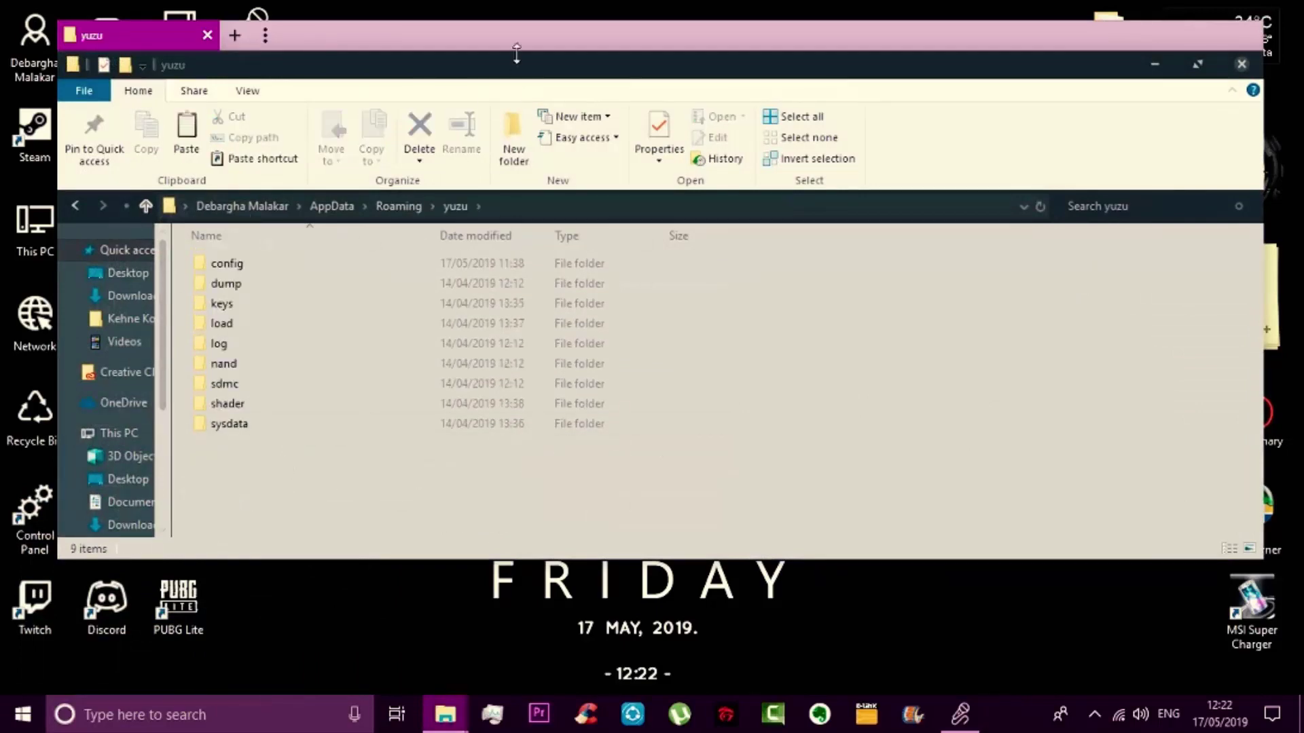
left_click_drag(518, 73, 604, 74)
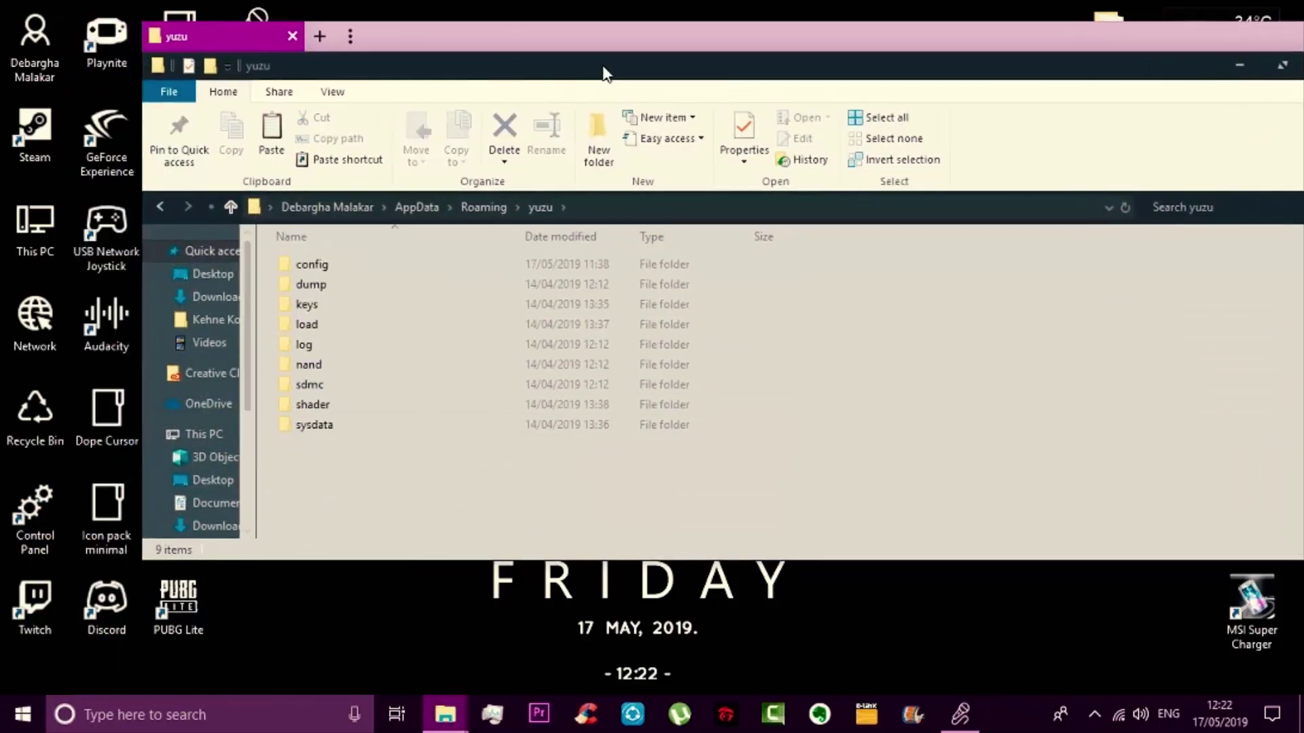
Look over the yuzu subfolders, including keys and sysdata, and move the window right
left_click(401, 314)
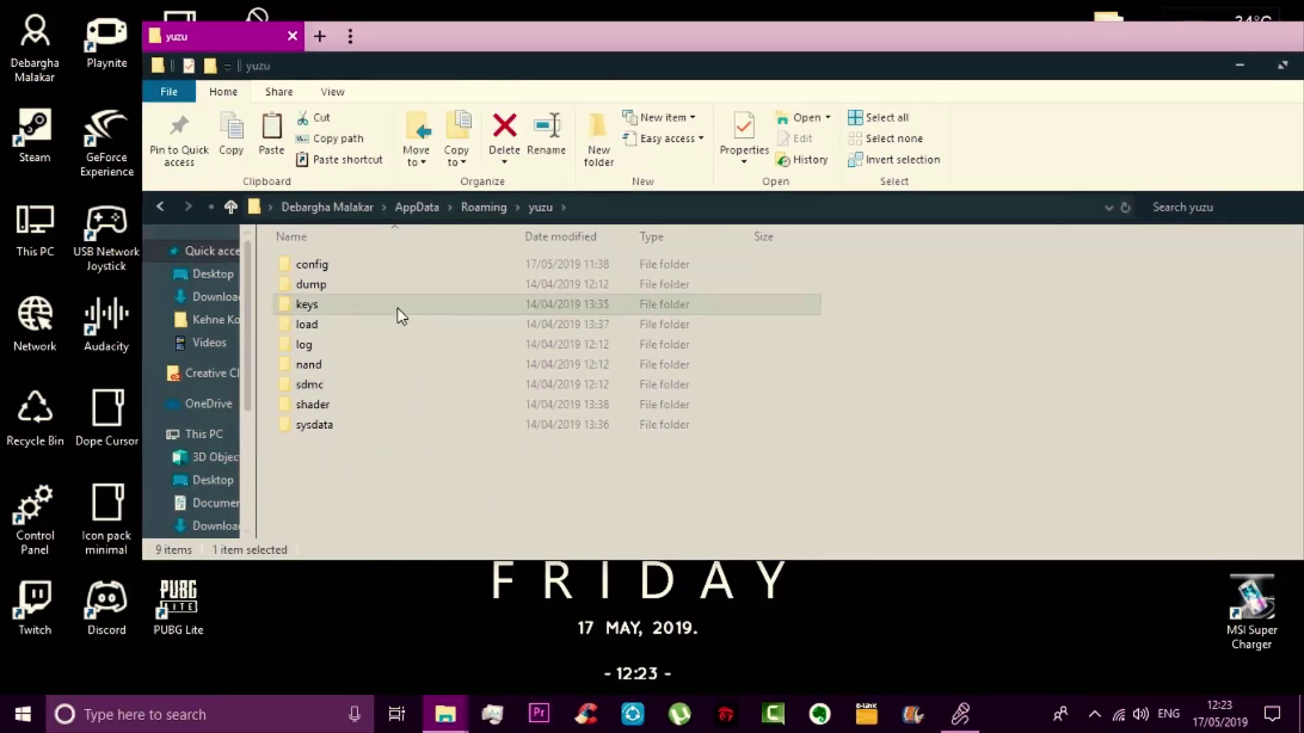
left_click(1002, 402)
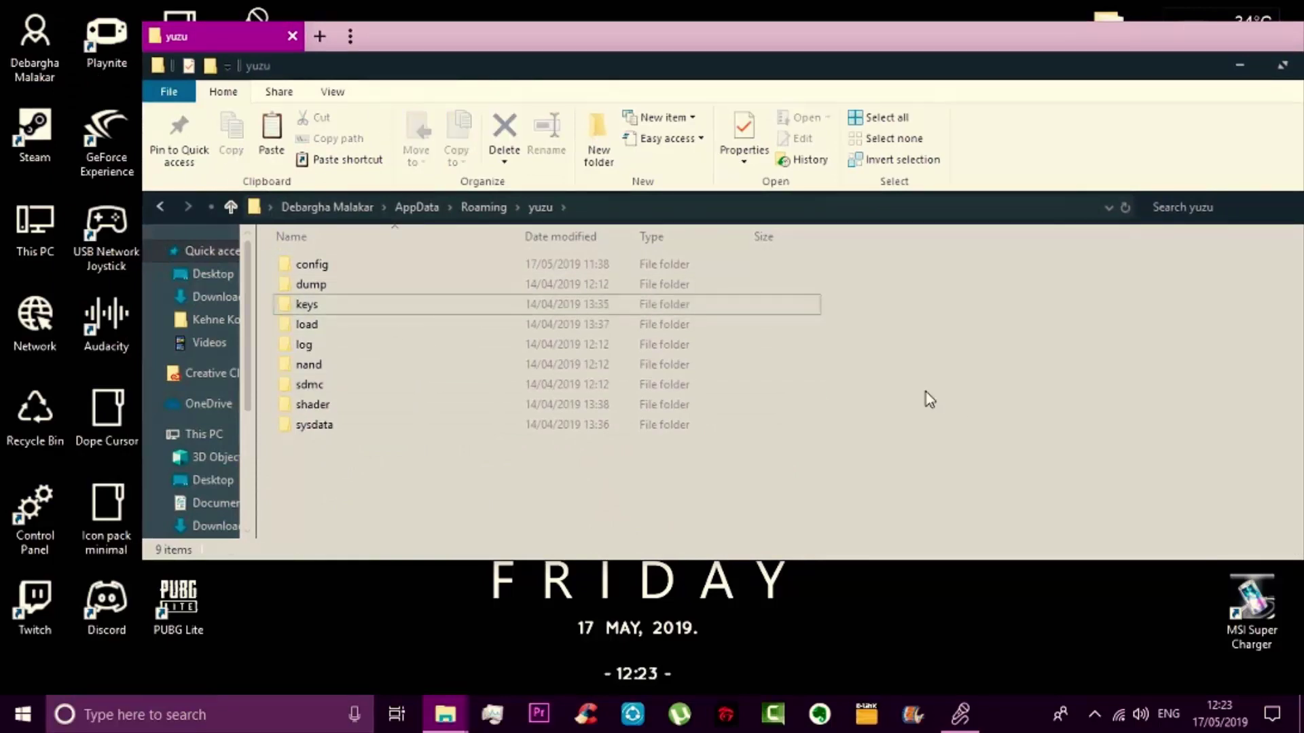
left_click(642, 303)
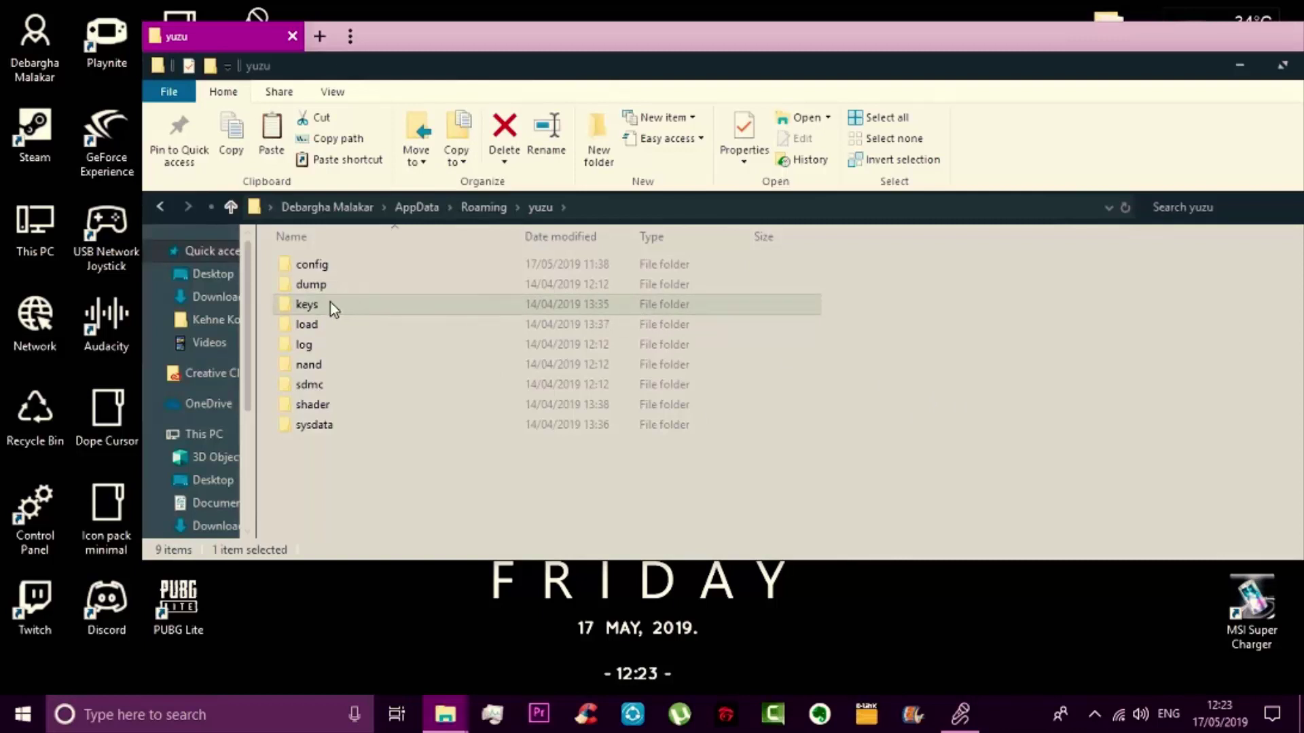
mouse_move(288, 311)
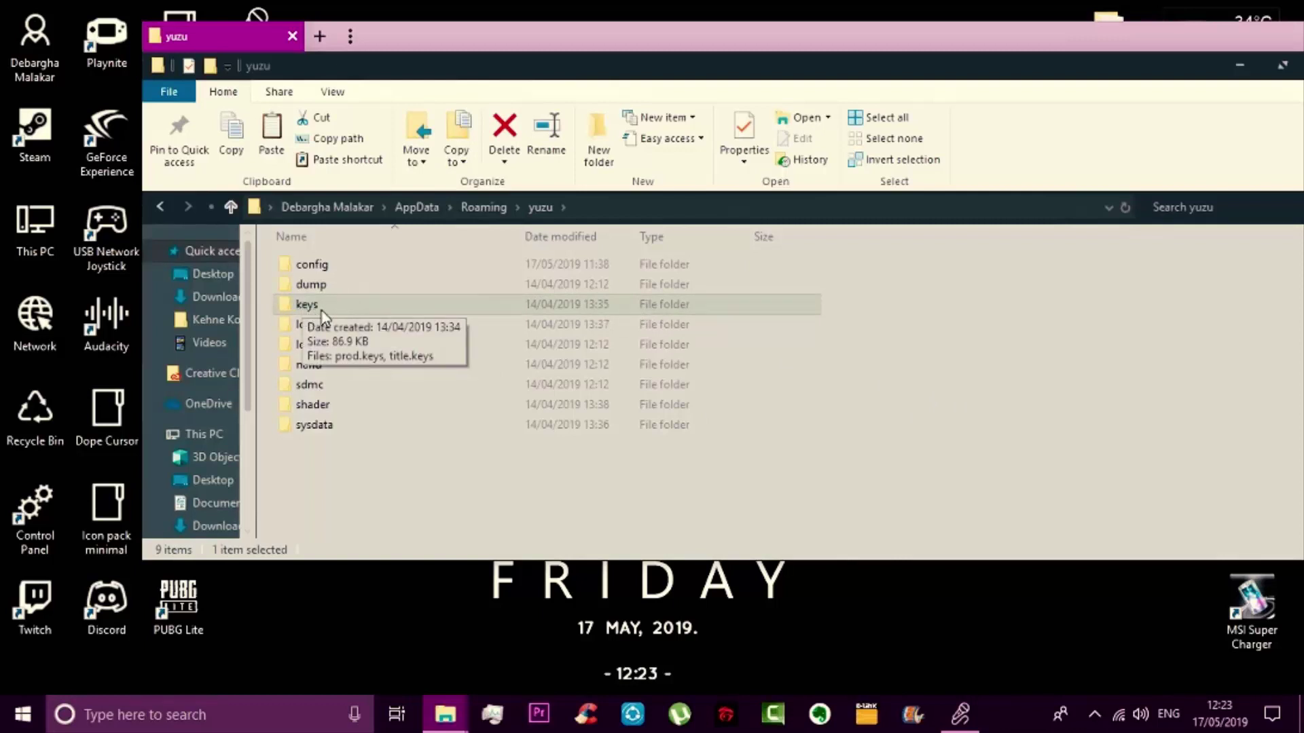
left_click(512, 496)
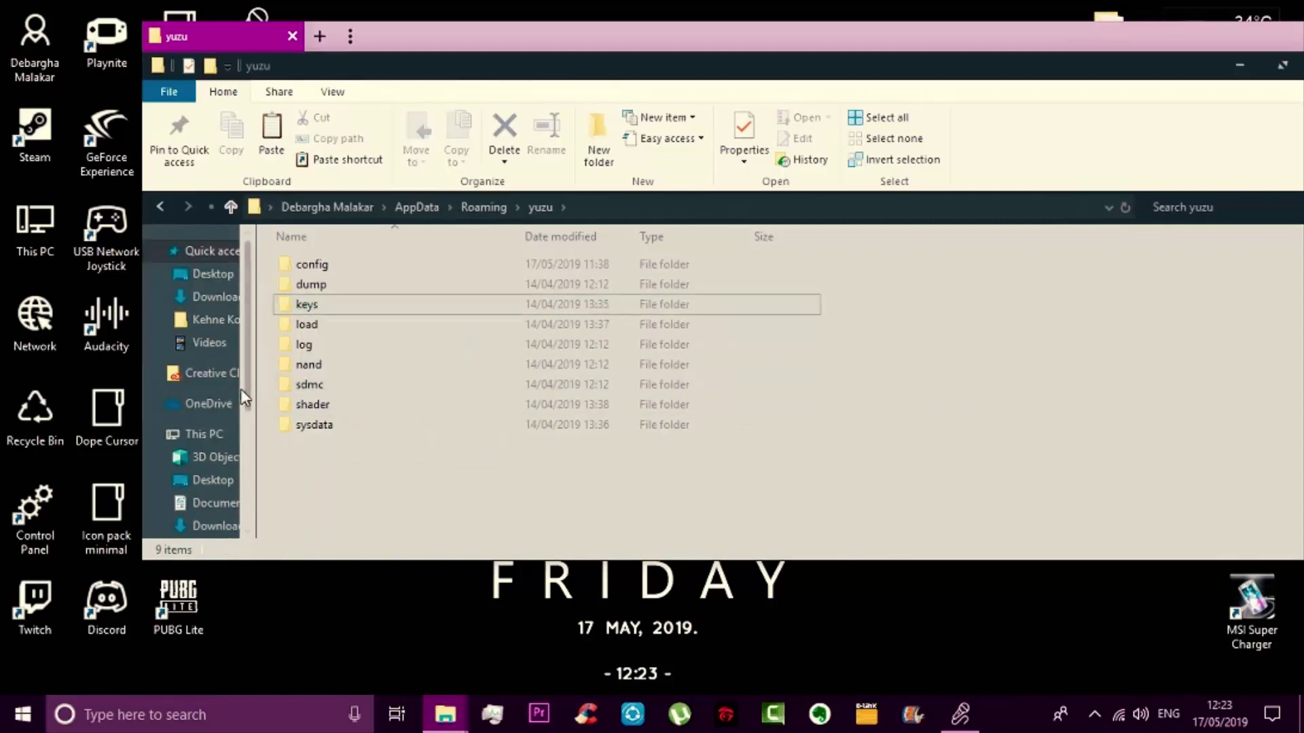
left_click(301, 426)
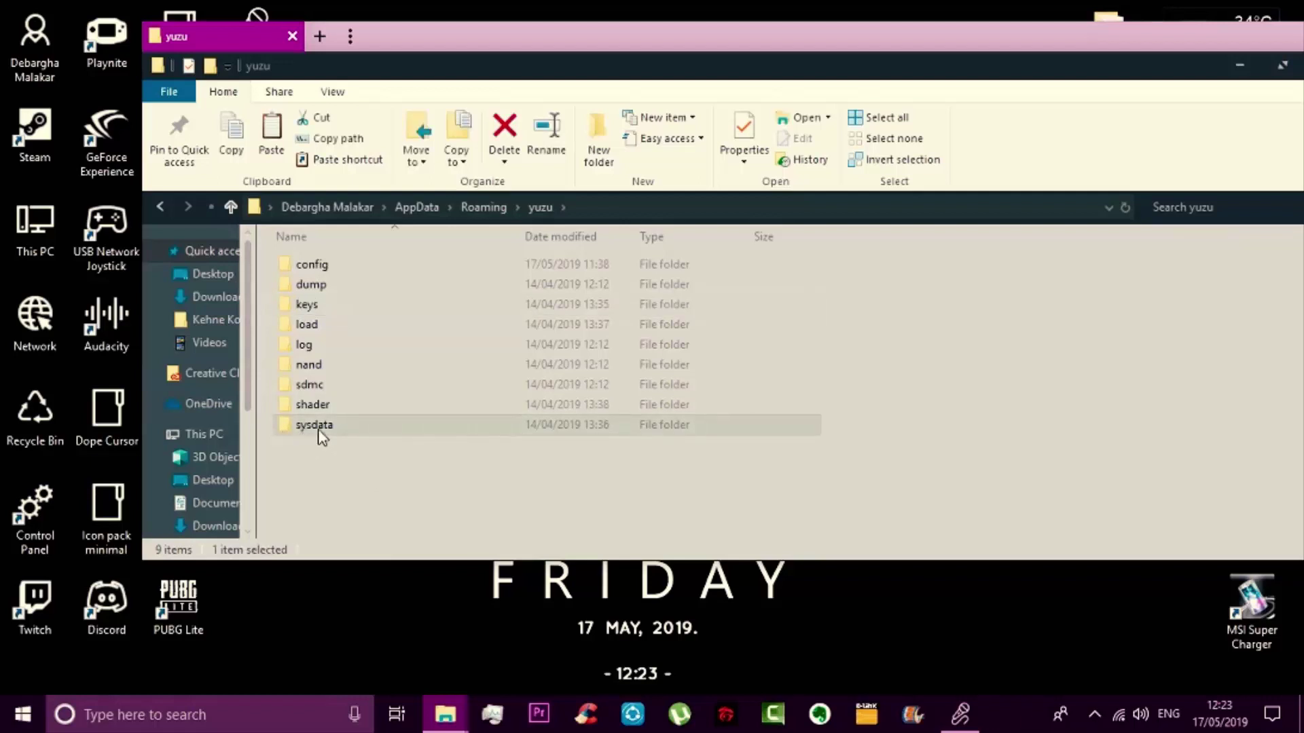
left_click(310, 513)
mouse_move(494, 51)
left_mouse_down()
mouse_move(652, 51)
mouse_move(629, 74)
left_mouse_up()
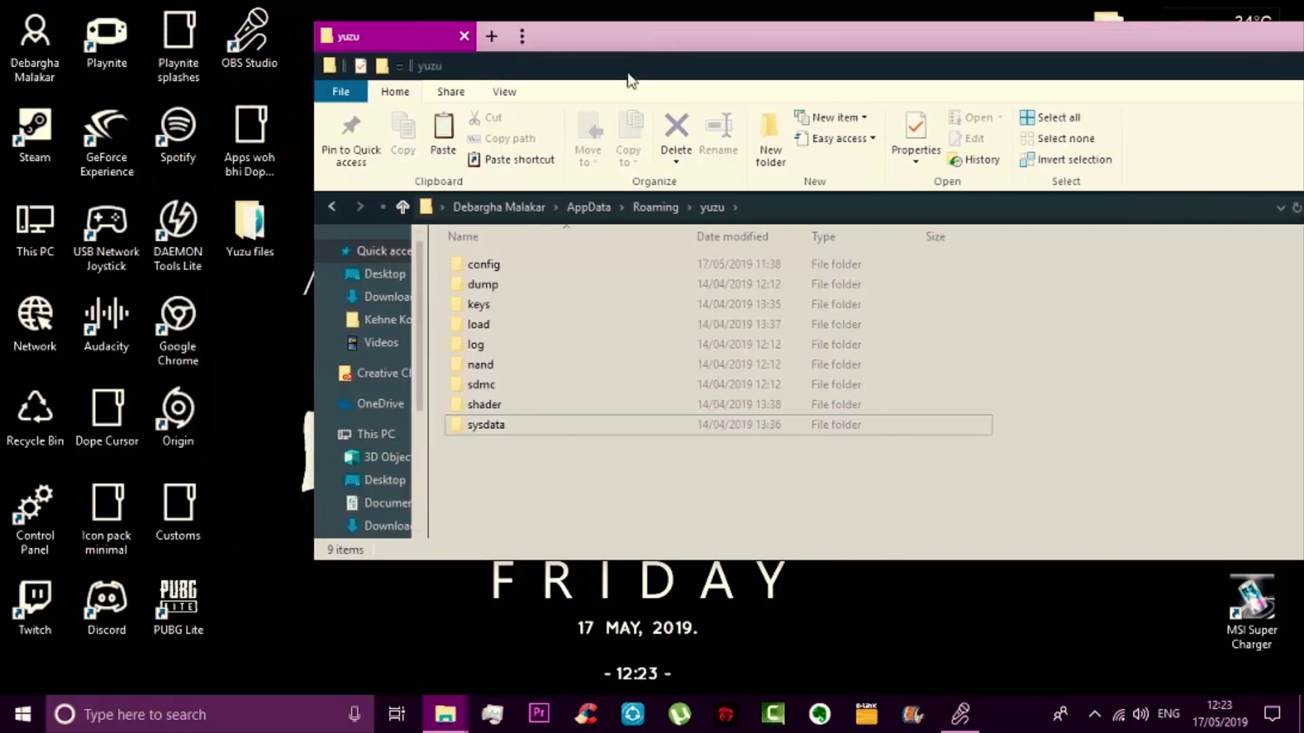
Pick title.keys in Yuzu files, then open yuzu\keys, which holds prod.keys and title.keys
double_click(239, 251)
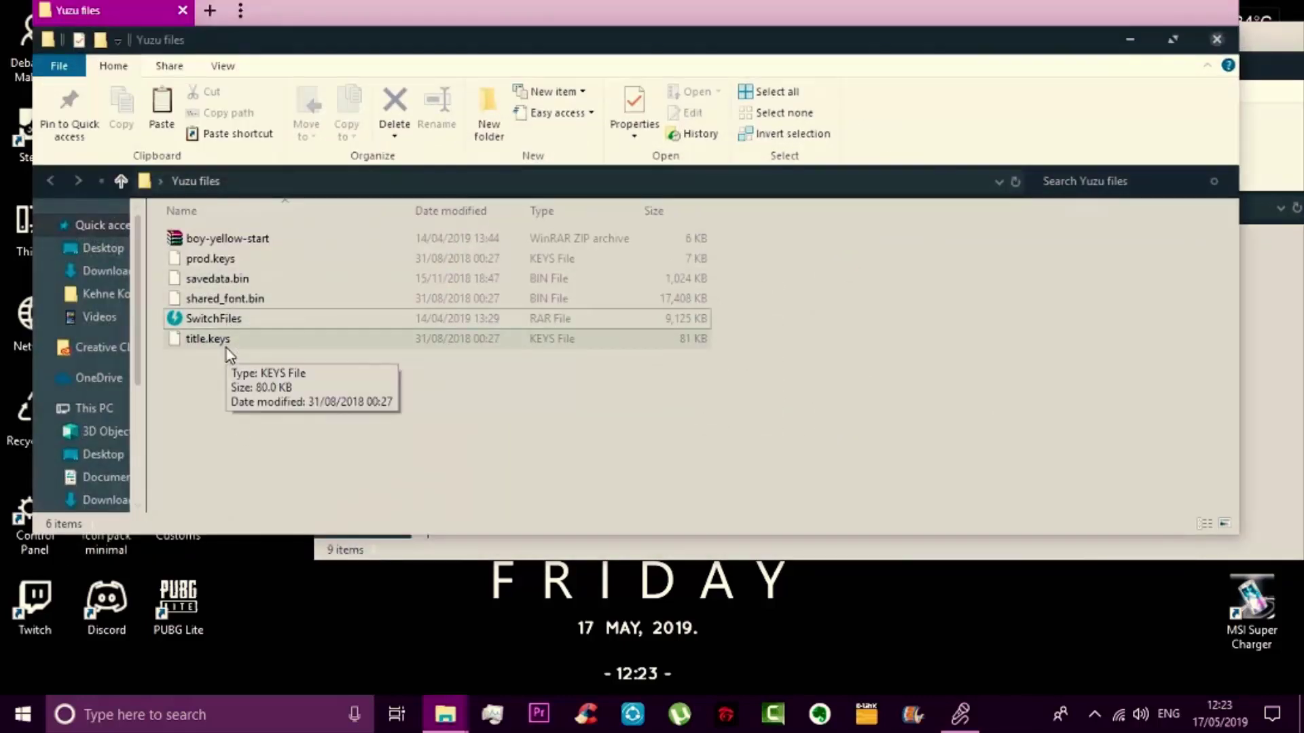
left_click(227, 345)
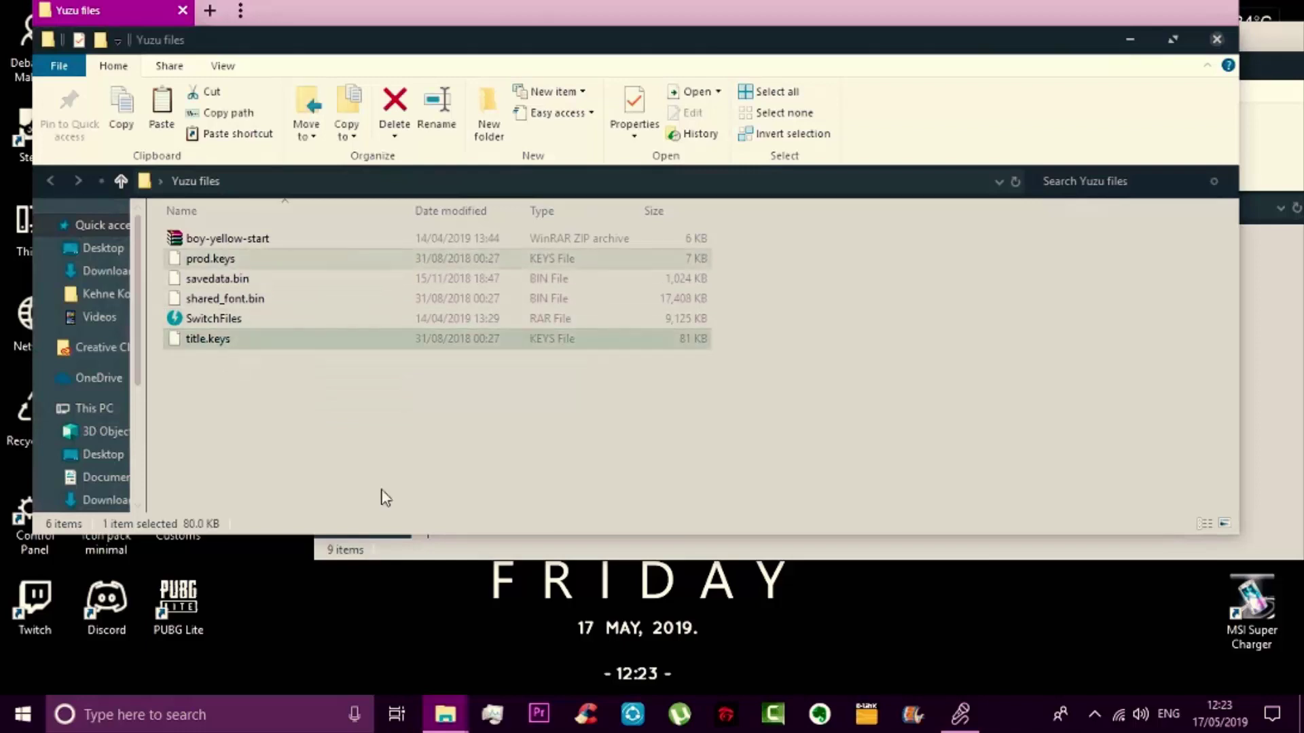
left_click(1130, 40)
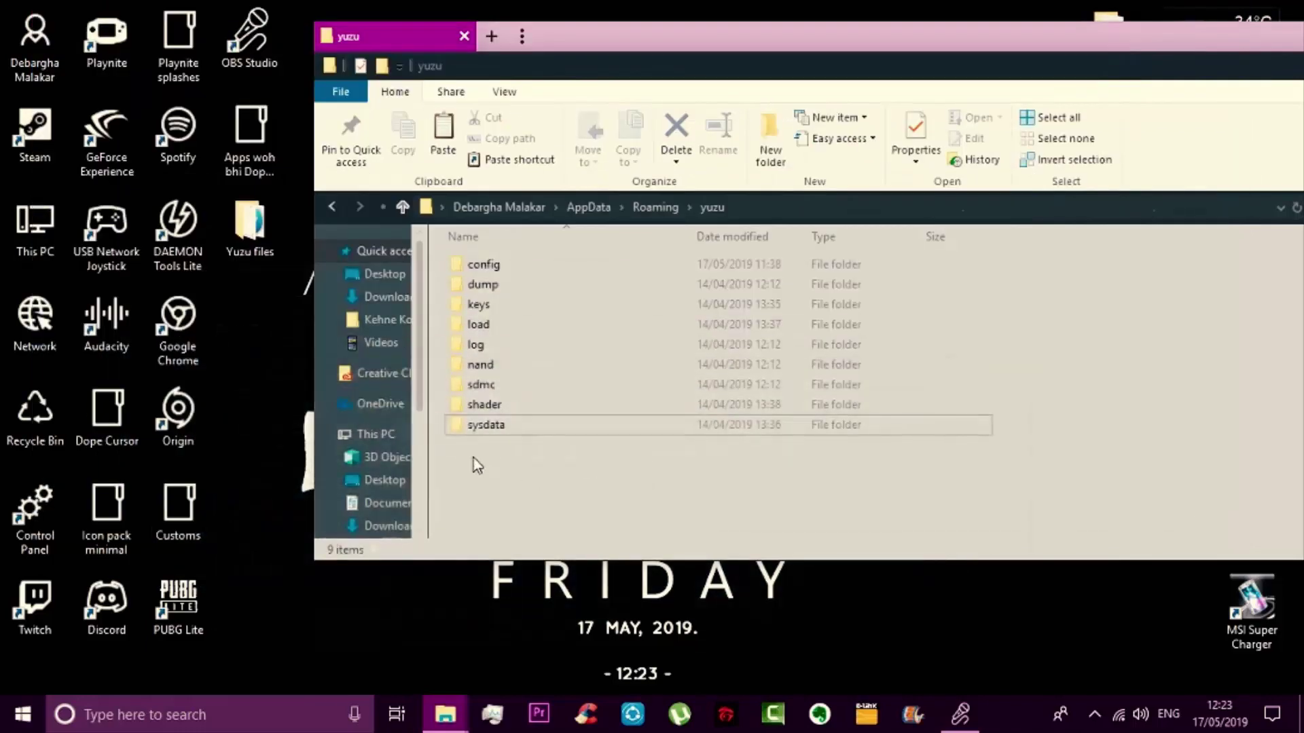
double_click(516, 307)
right_click(518, 419)
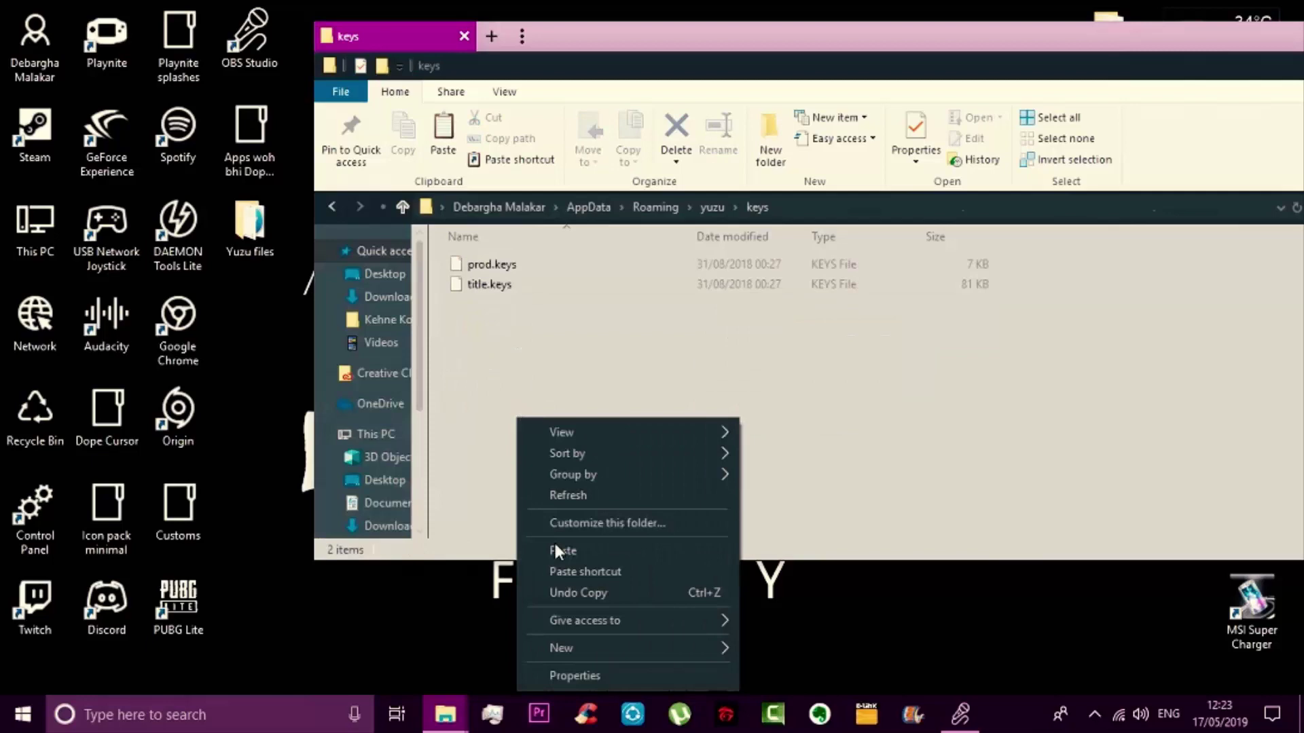
left_click(503, 357)
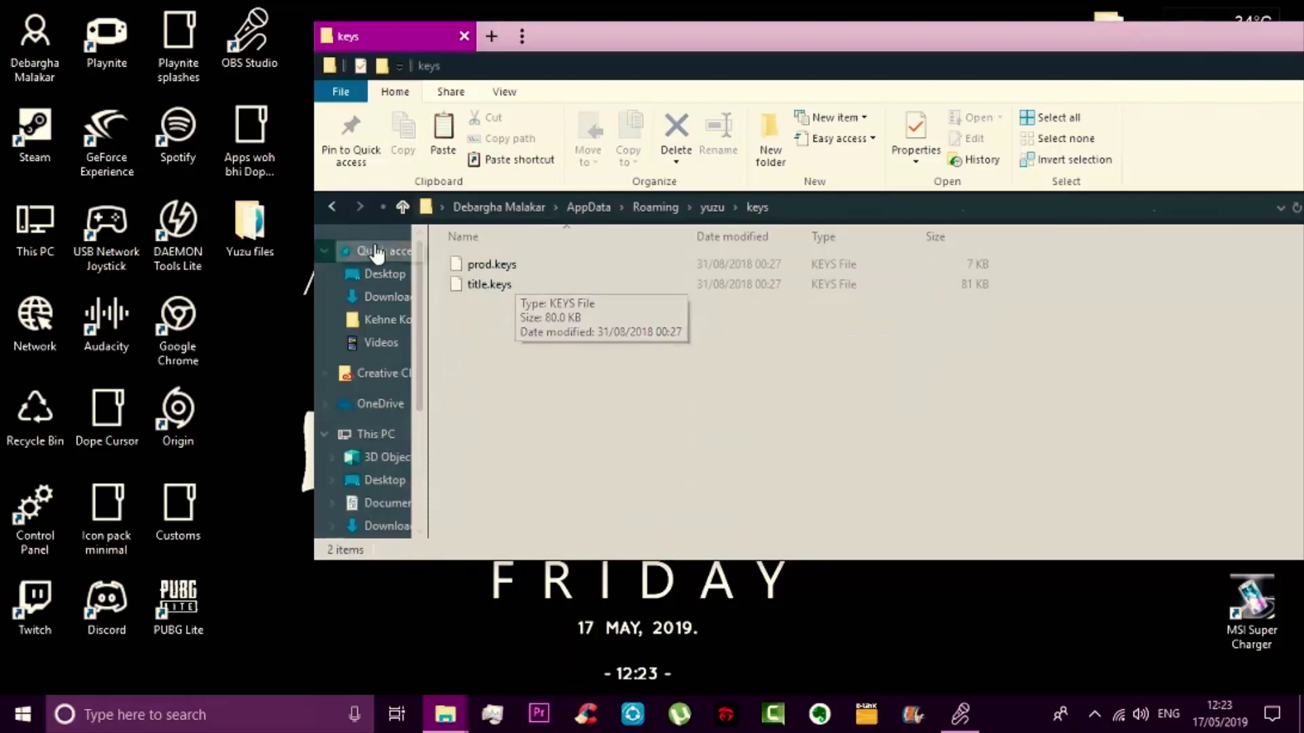
Copy shared_font.bin from the Yuzu files folder and close that window
left_click(327, 207)
double_click(249, 224)
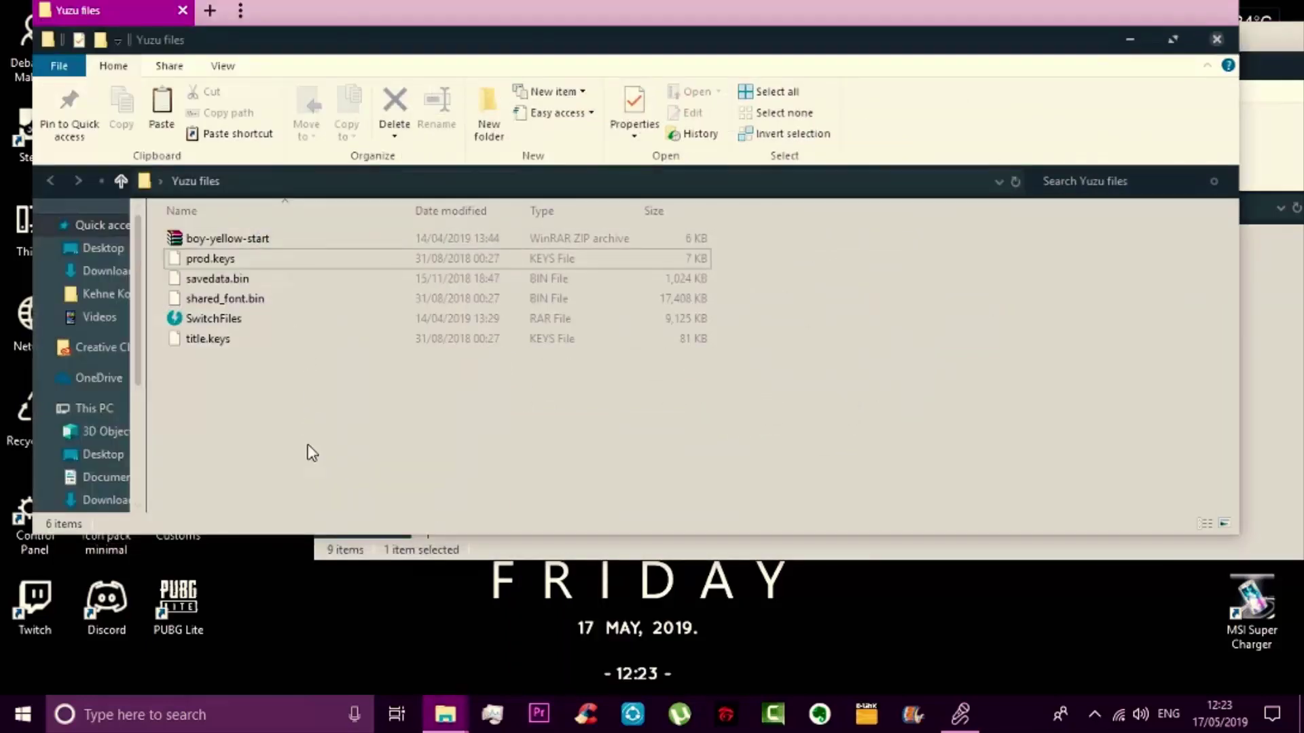
right_click(250, 300)
left_click(212, 415)
left_click(1216, 39)
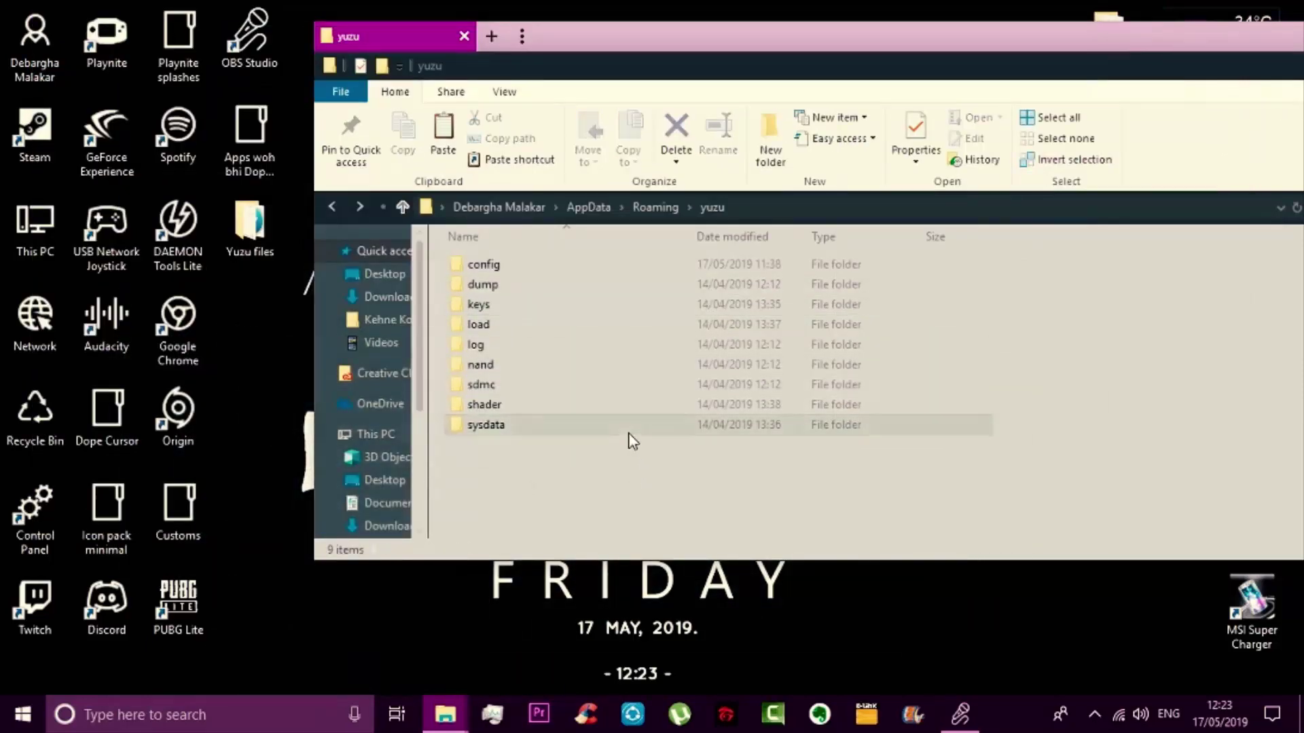
Confirm shared_font.bin (17,408 KB) is in yuzu\sysdata, then return to yuzu
double_click(628, 427)
right_click(648, 346)
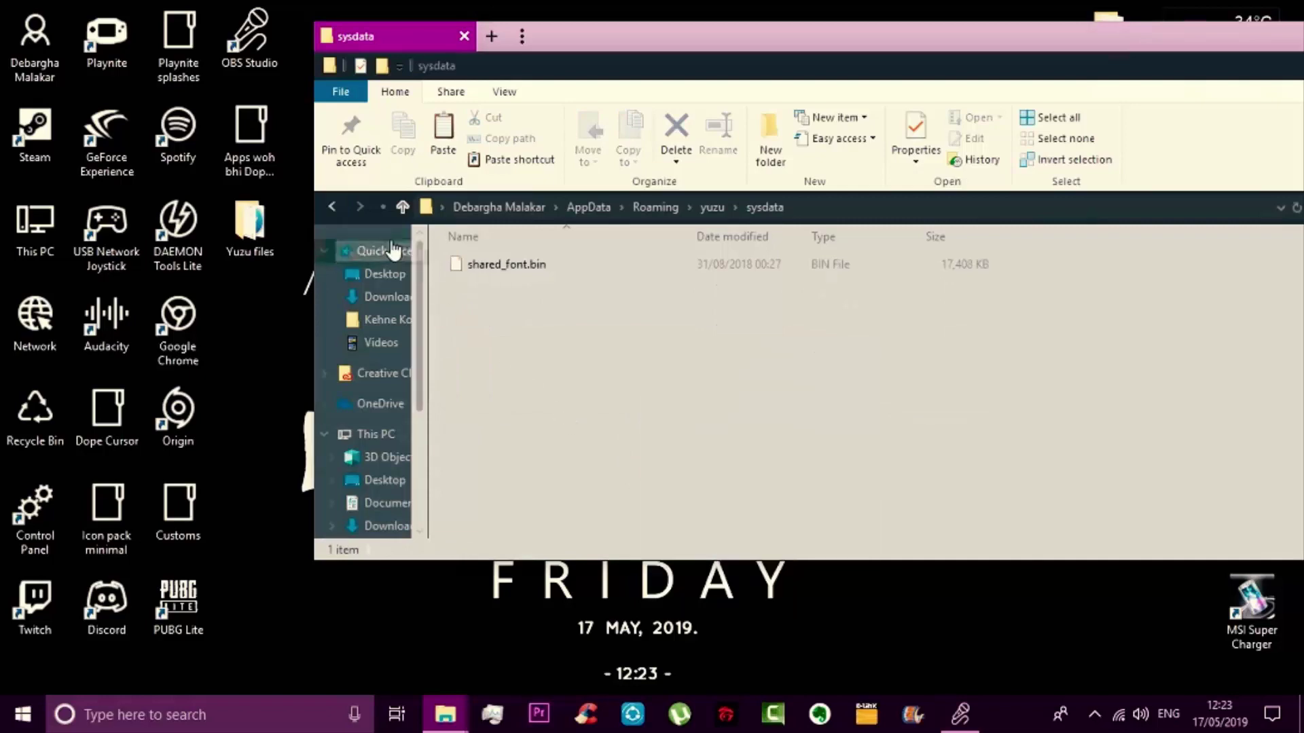
left_click(343, 208)
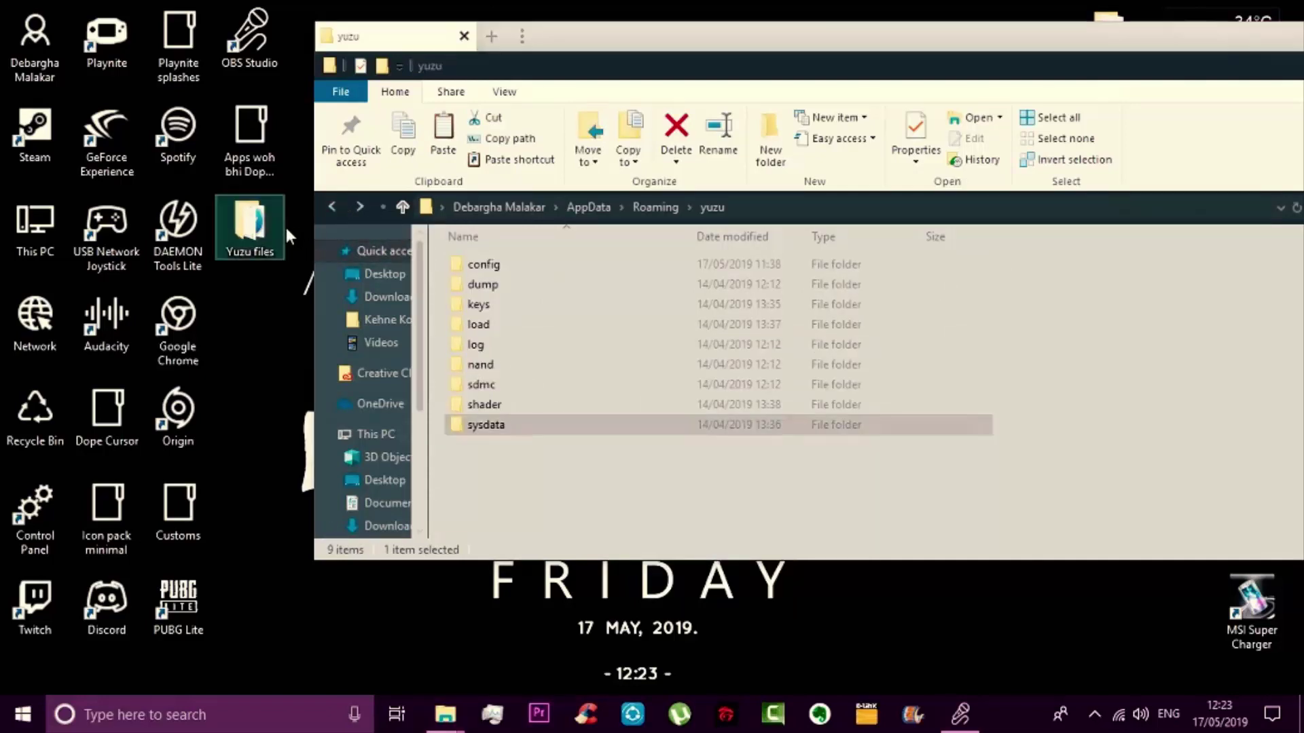
Locate savedata.bin in Yuzu files, then minimize that window to reveal the yuzu folder
double_click(268, 228)
left_click(358, 241)
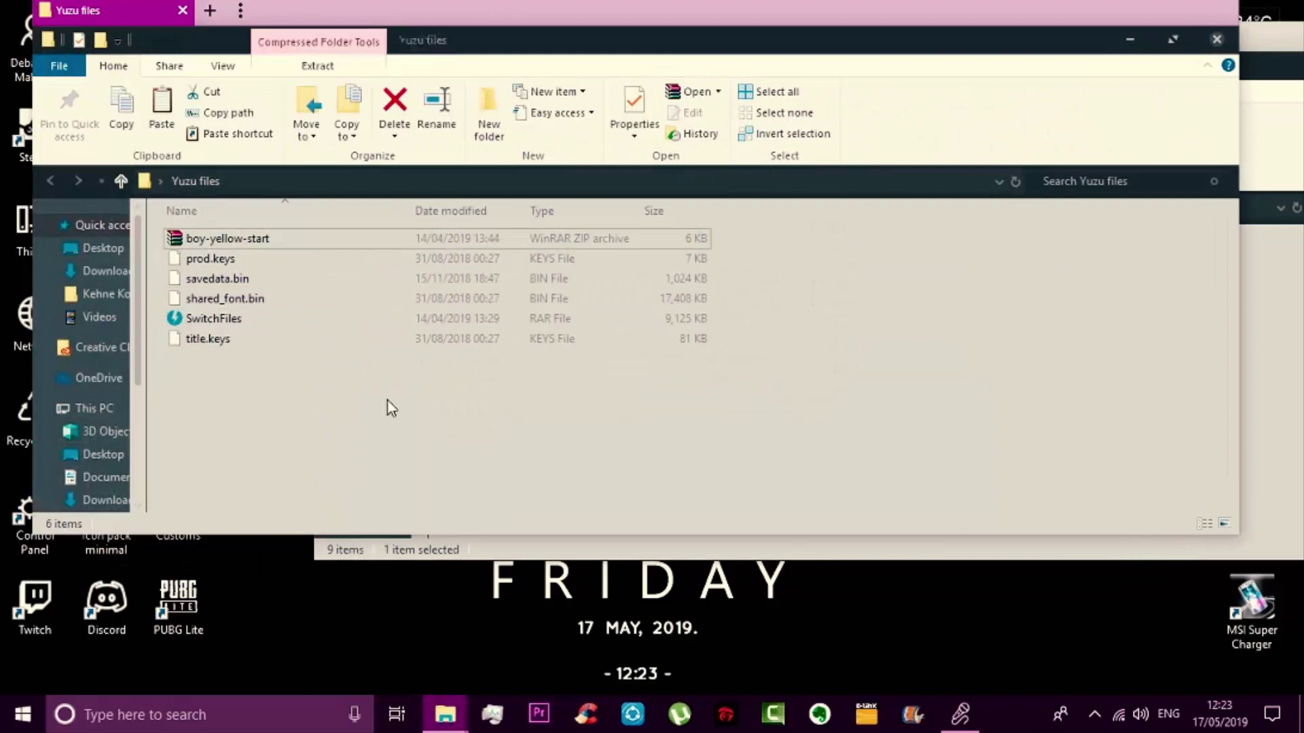
left_click(339, 278)
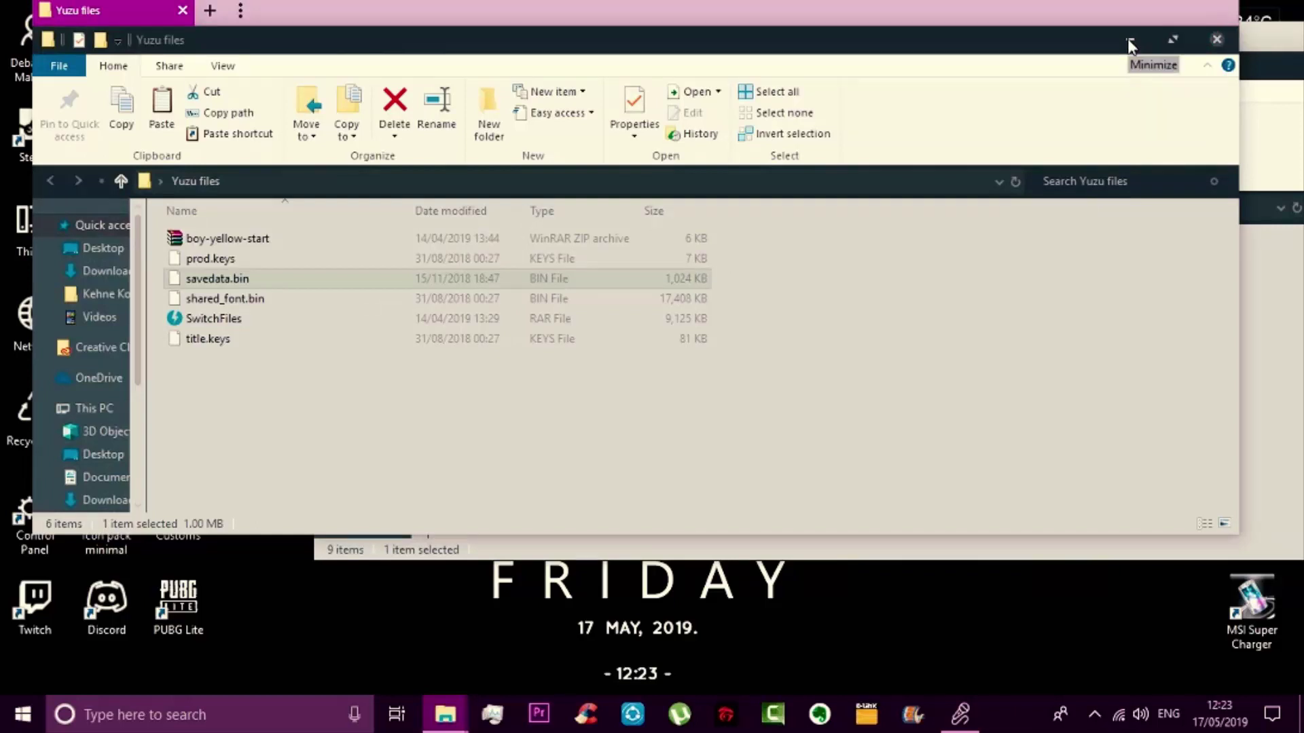
left_click(626, 233)
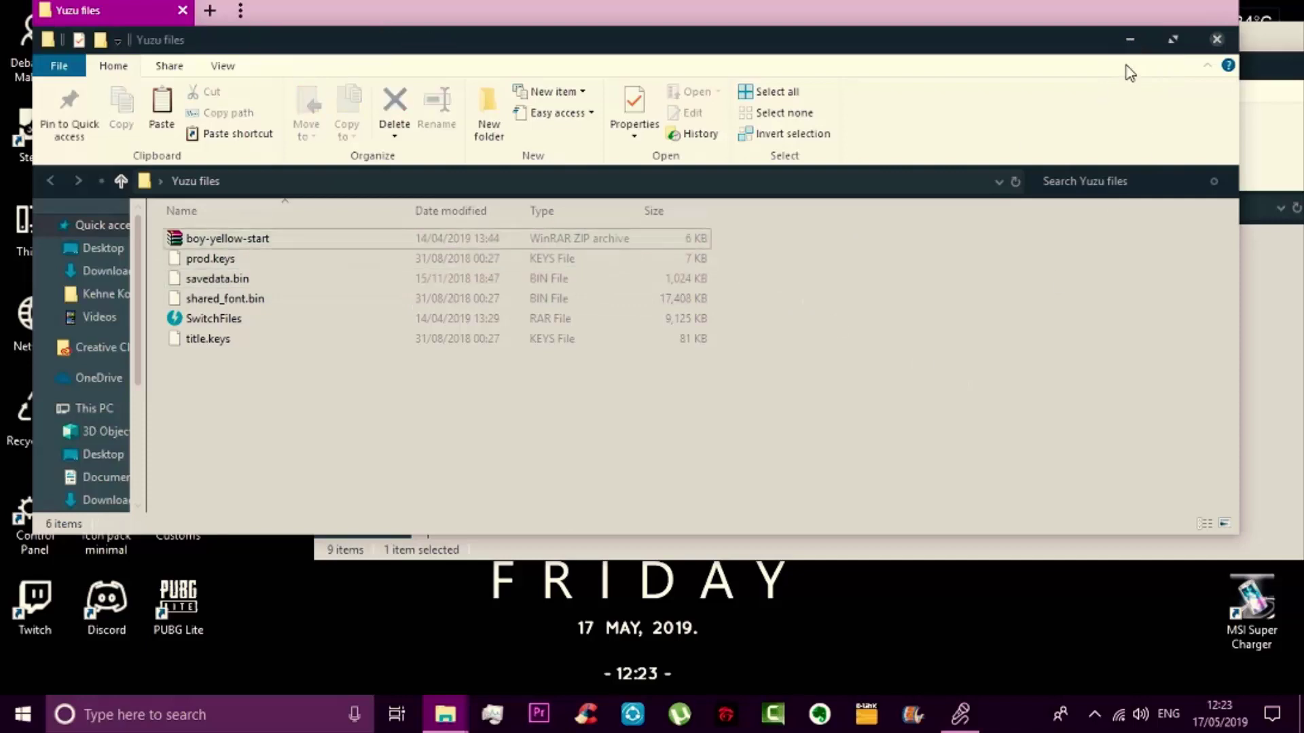
left_click(1131, 40)
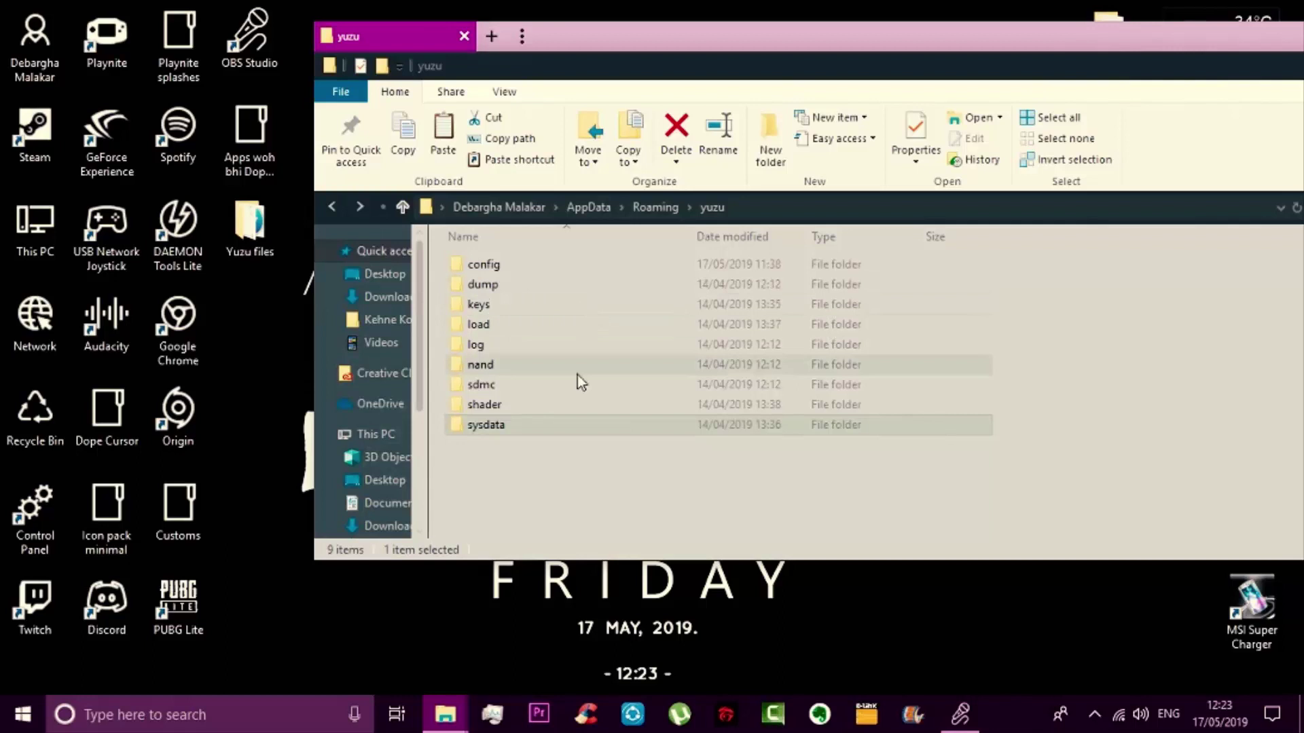
left_click(575, 455)
mouse_move(538, 428)
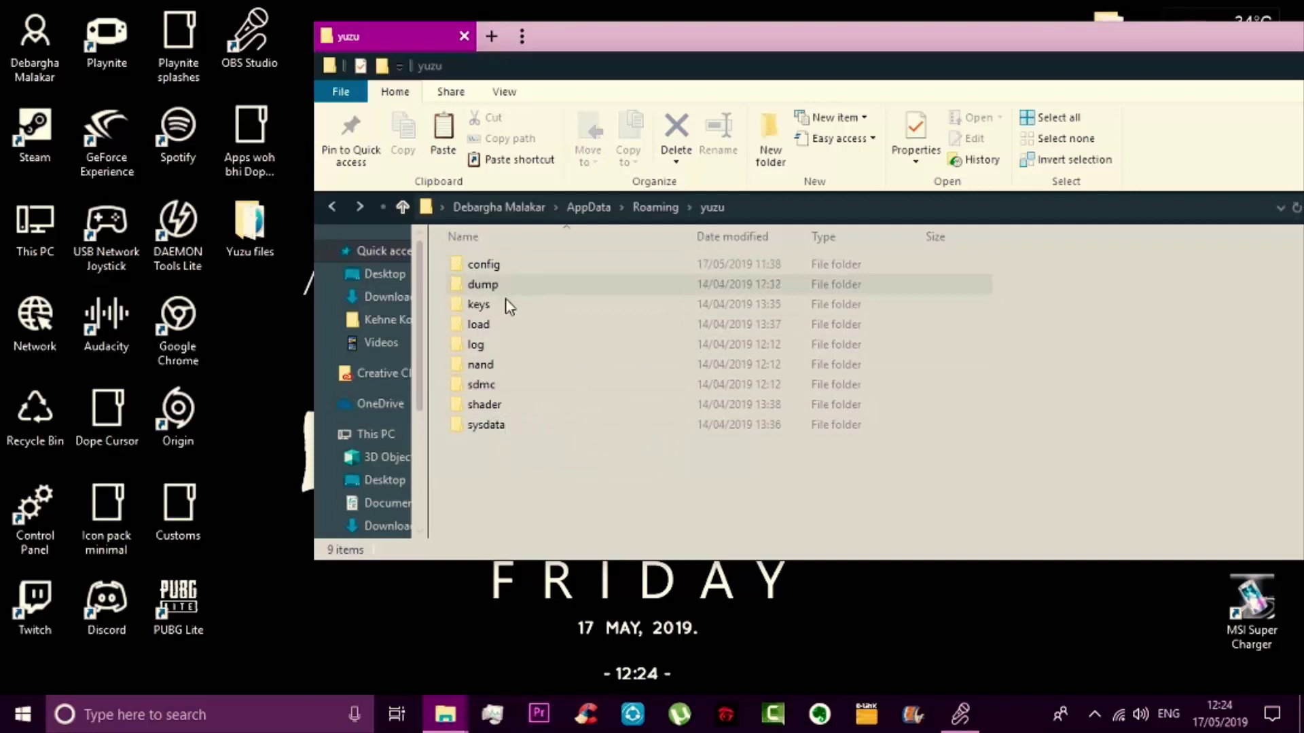
Peek into the load and sdmc folders, returning to yuzu each time
left_click(503, 332)
double_click(503, 332)
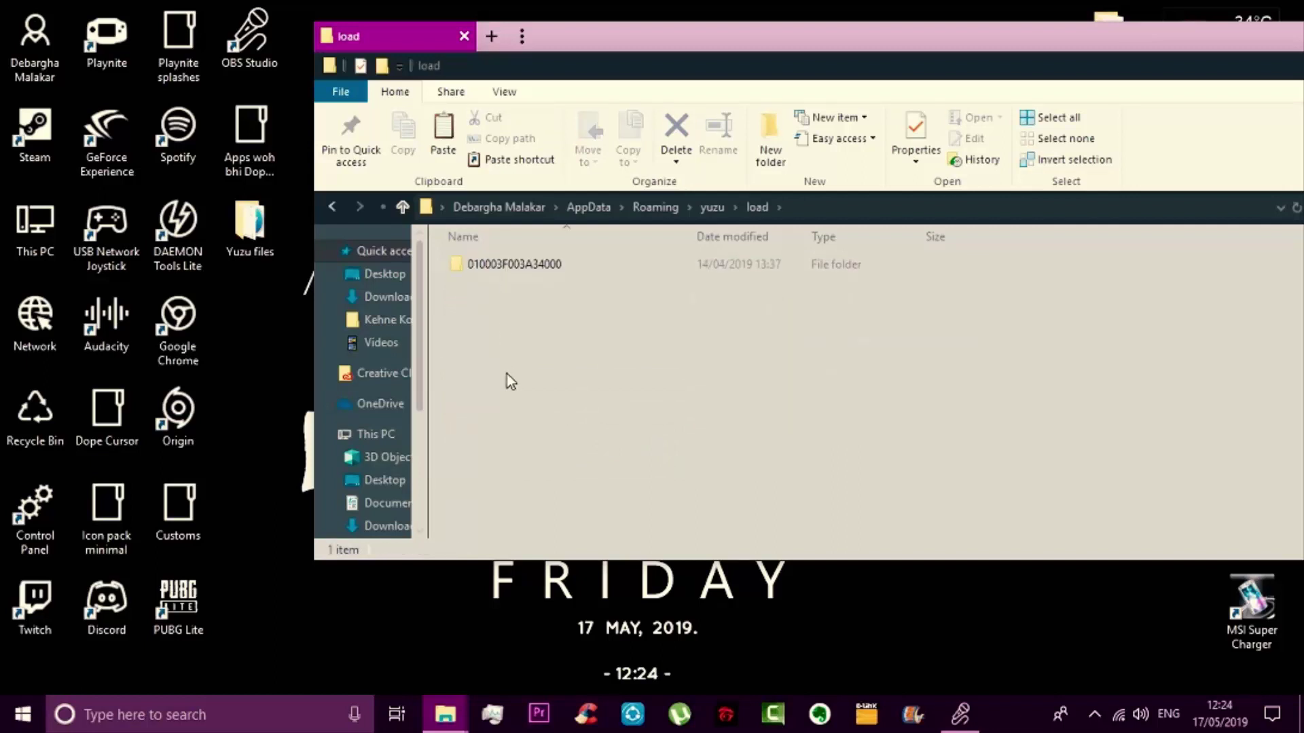
key("alt+Left")
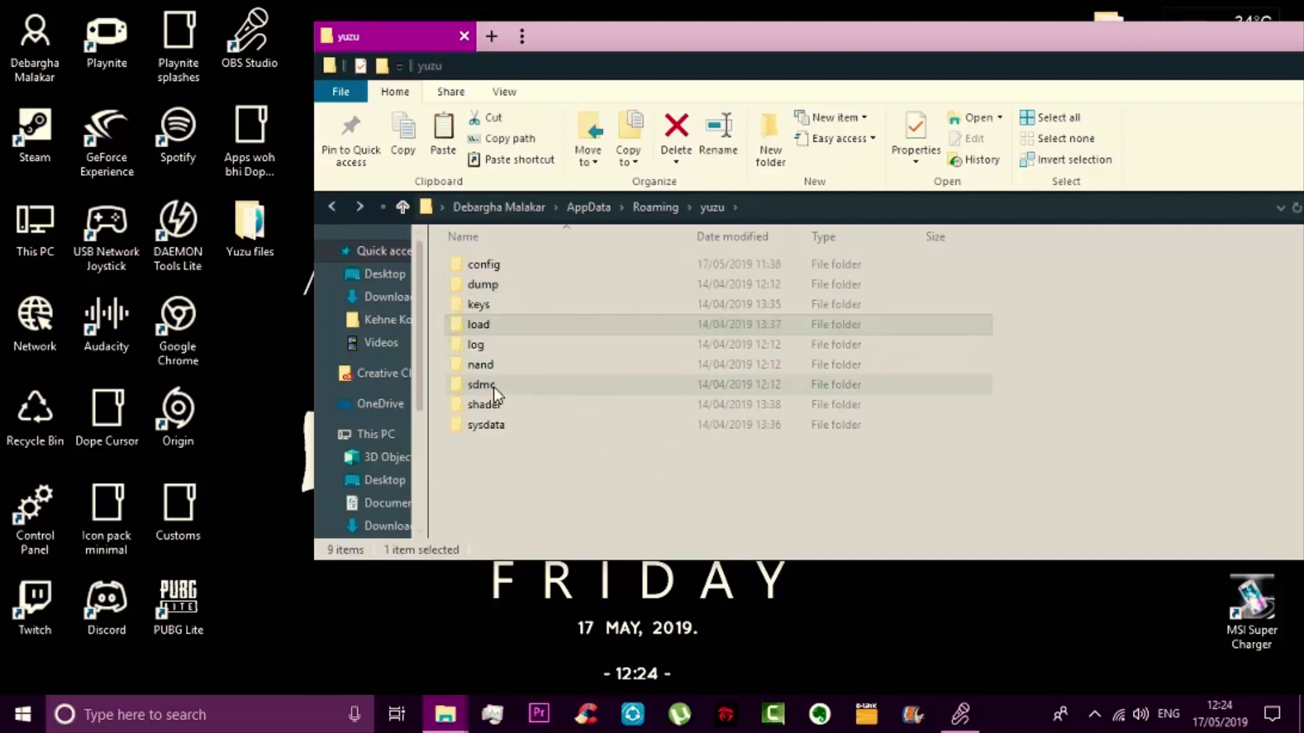
double_click(489, 385)
left_click(332, 207)
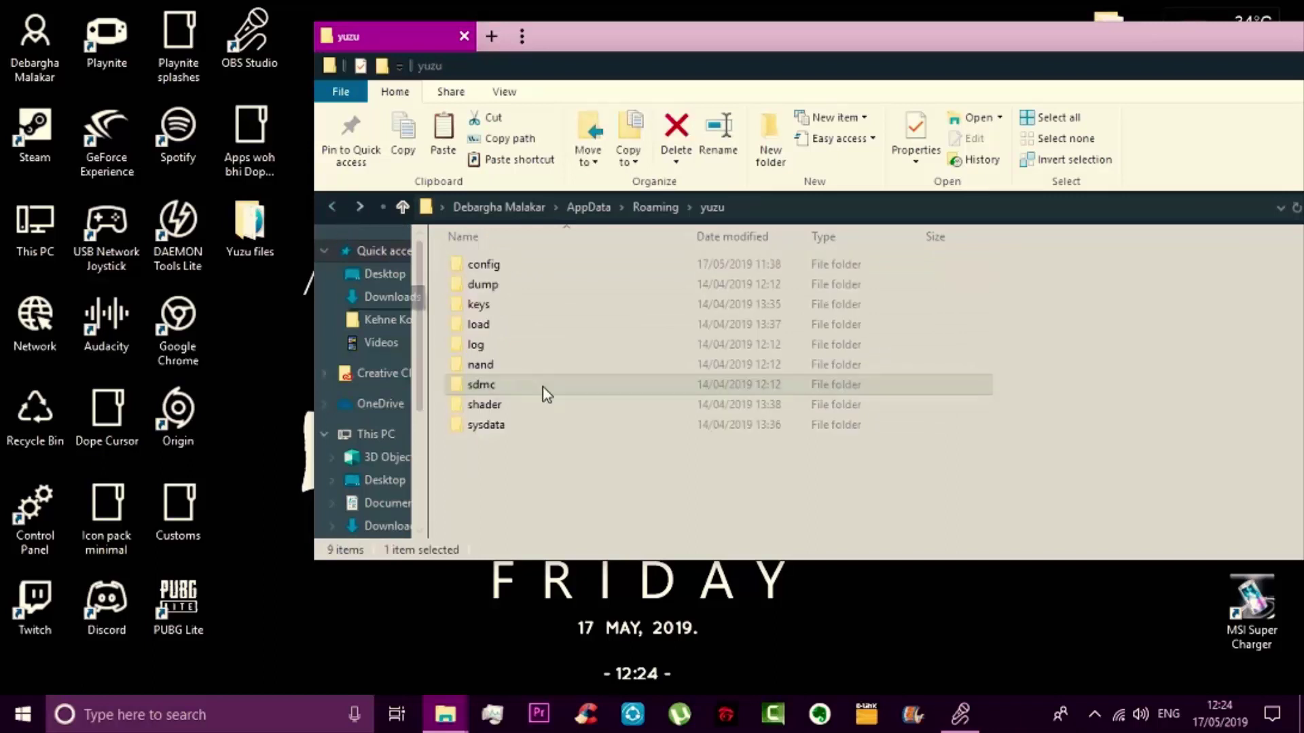
double_click(532, 365)
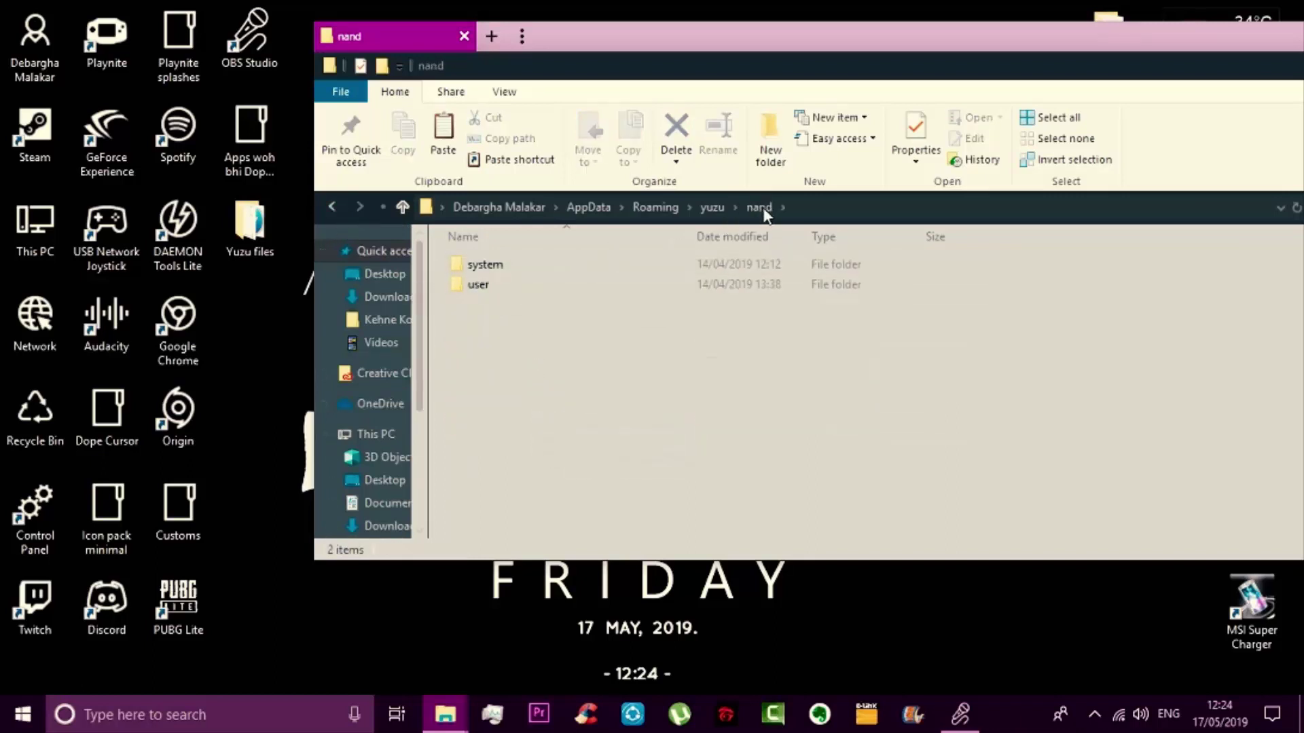
double_click(579, 285)
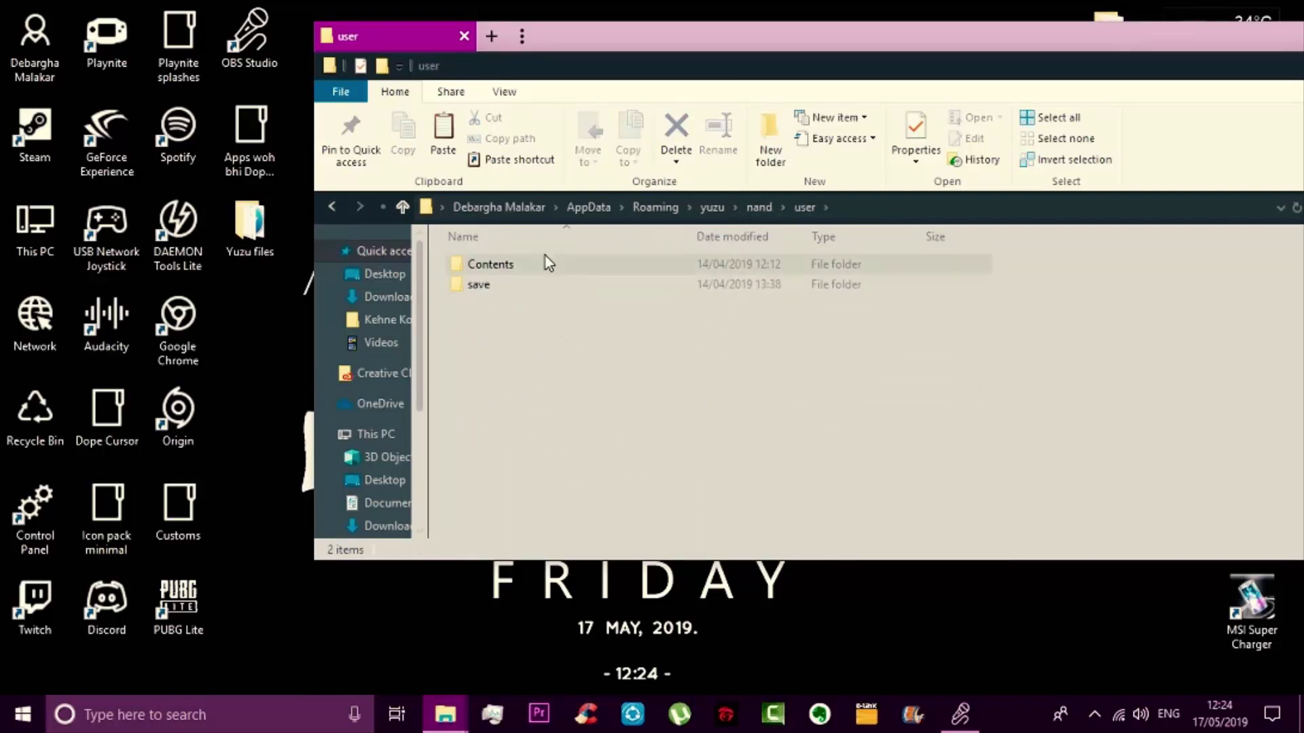
double_click(493, 288)
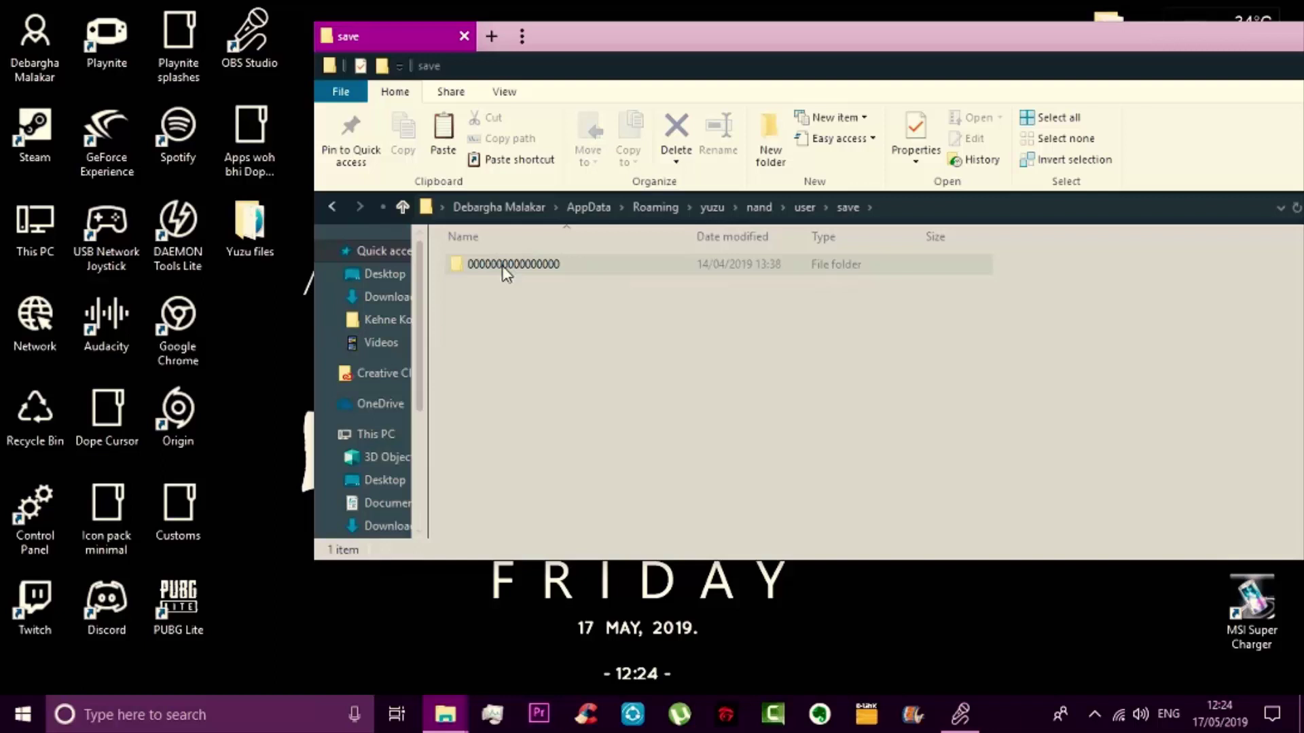
left_click(553, 275)
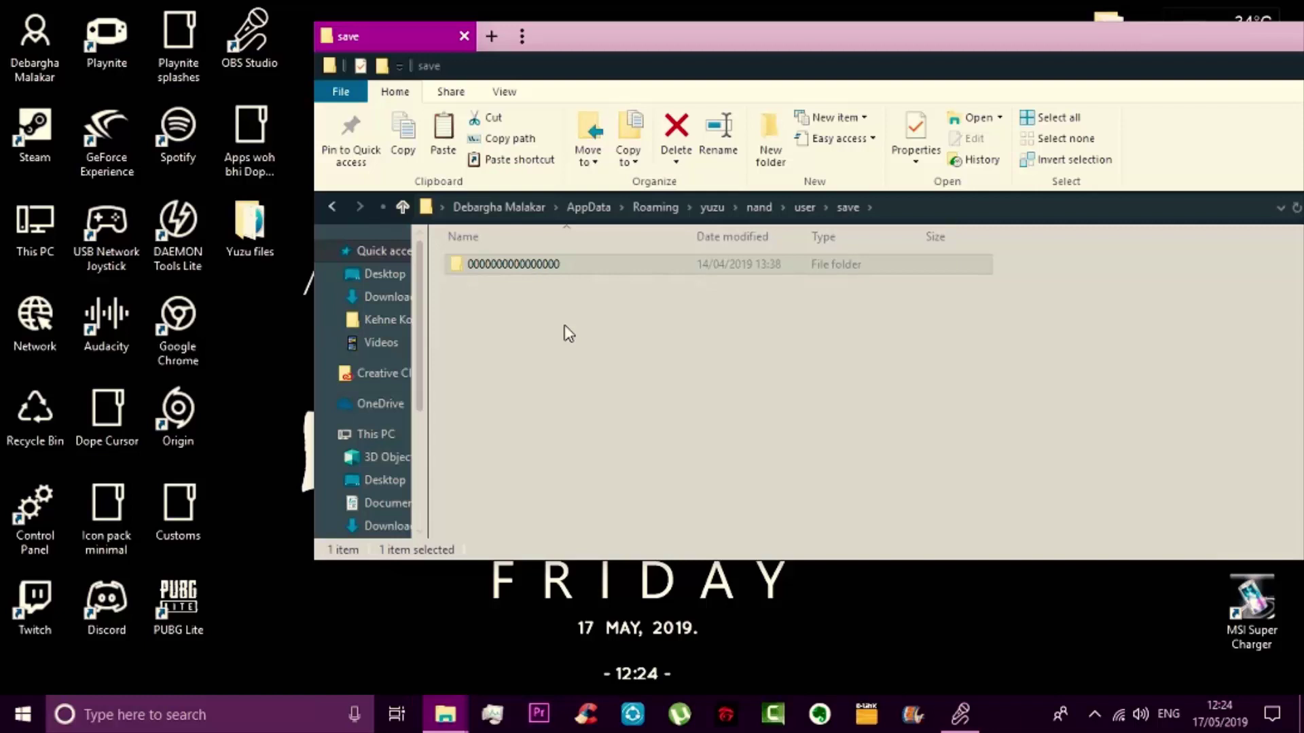
left_click(558, 300)
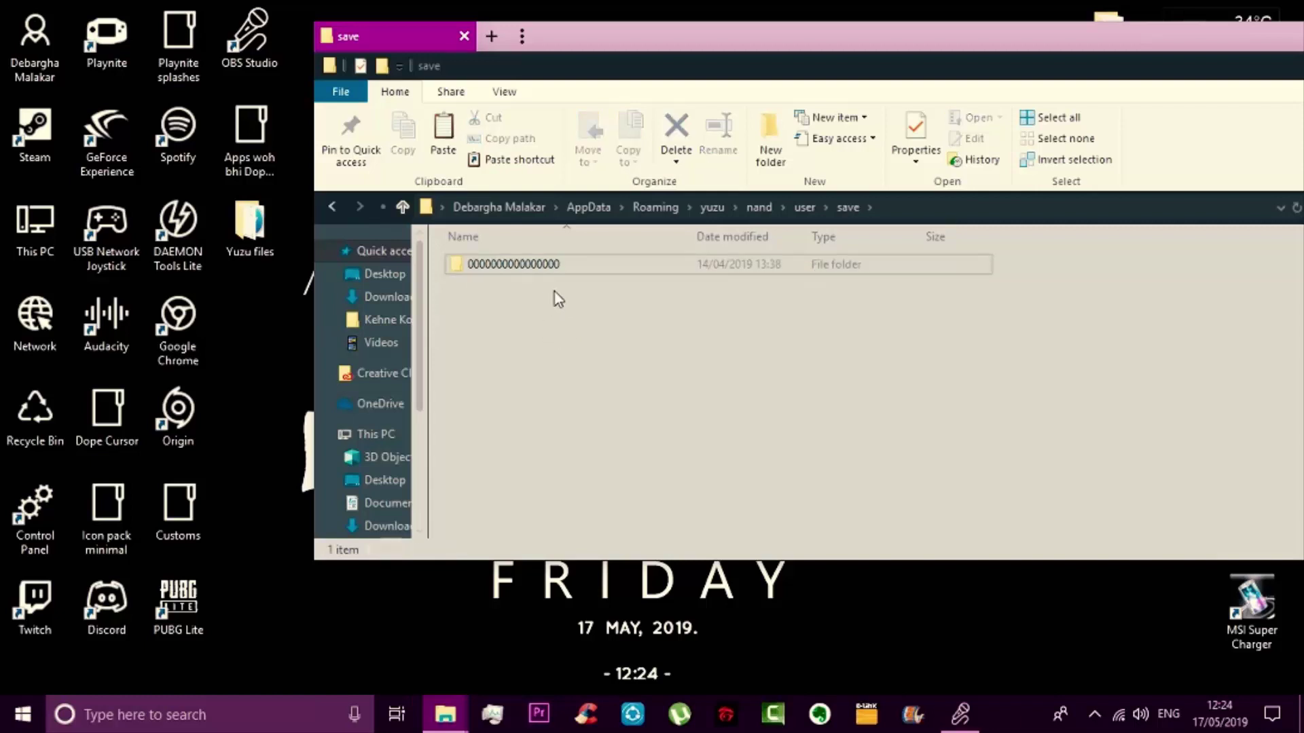
left_click(550, 271)
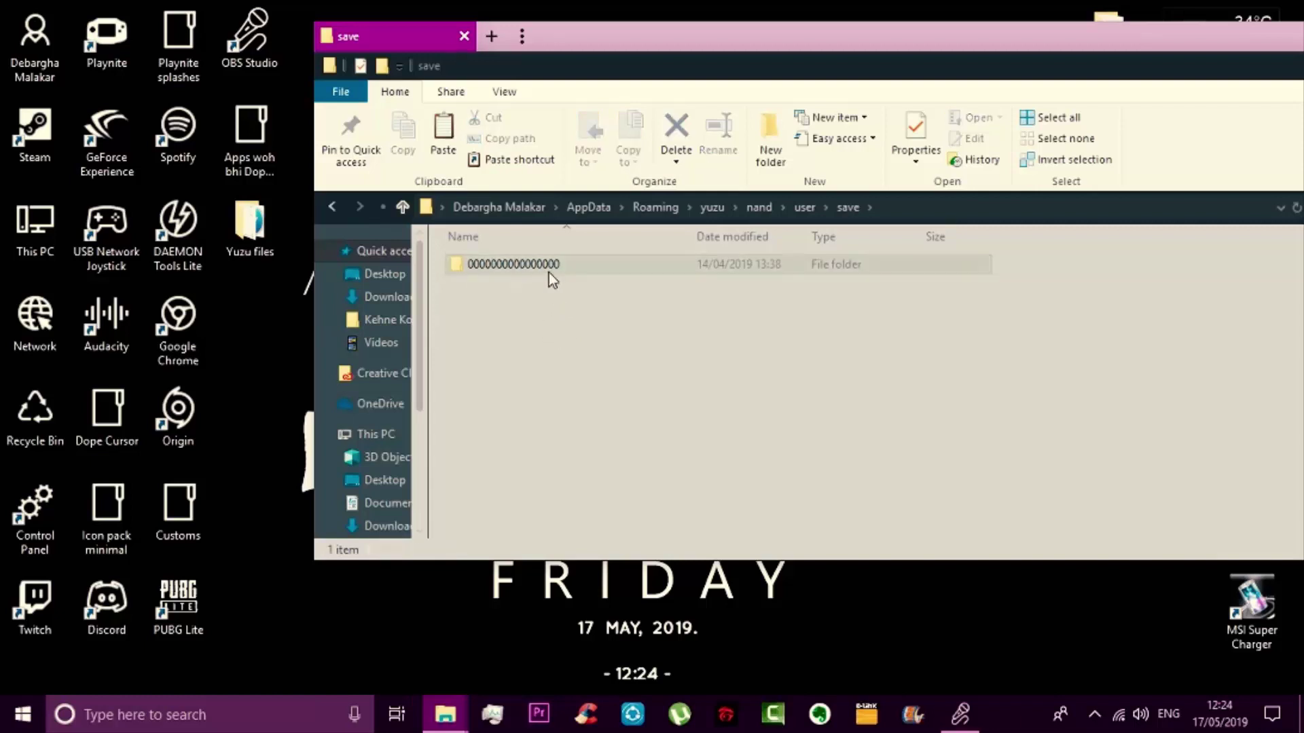
left_click(539, 316)
left_click_drag(564, 372, 568, 374)
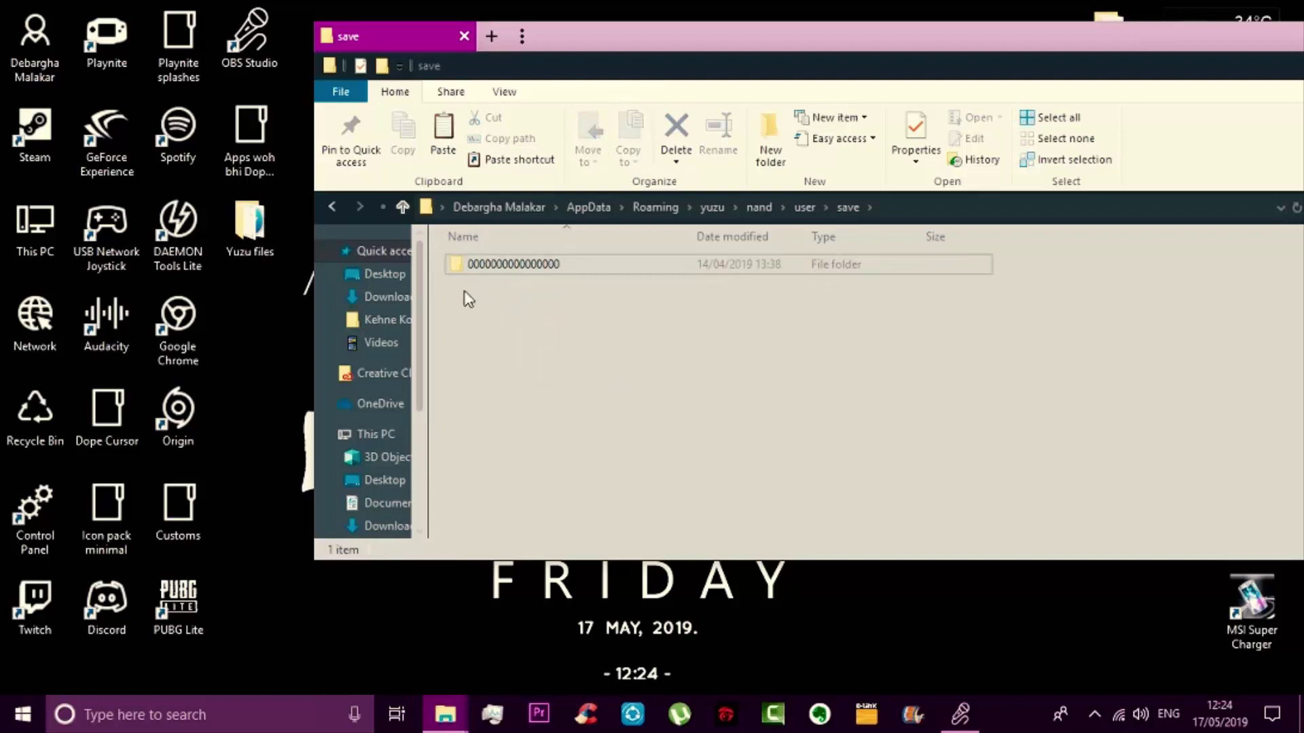
left_click_drag(455, 288, 559, 447)
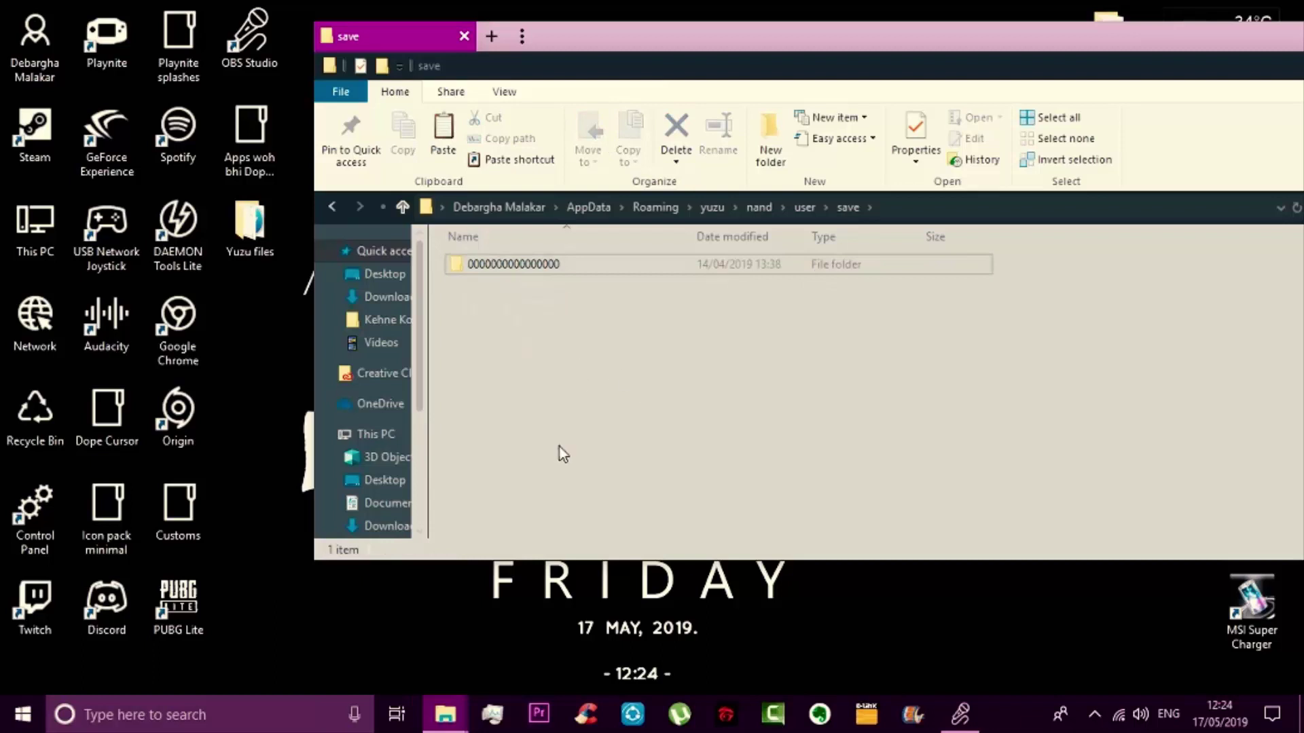
double_click(544, 270)
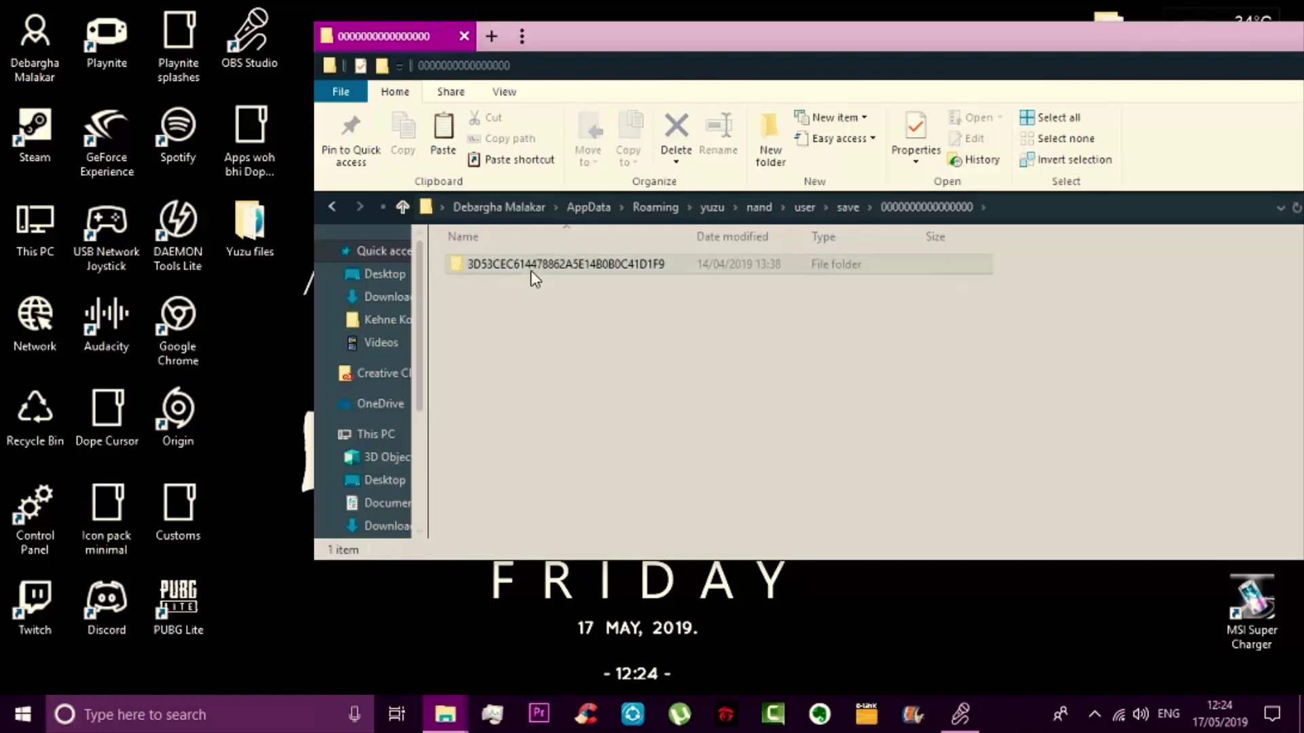
double_click(534, 270)
double_click(534, 270)
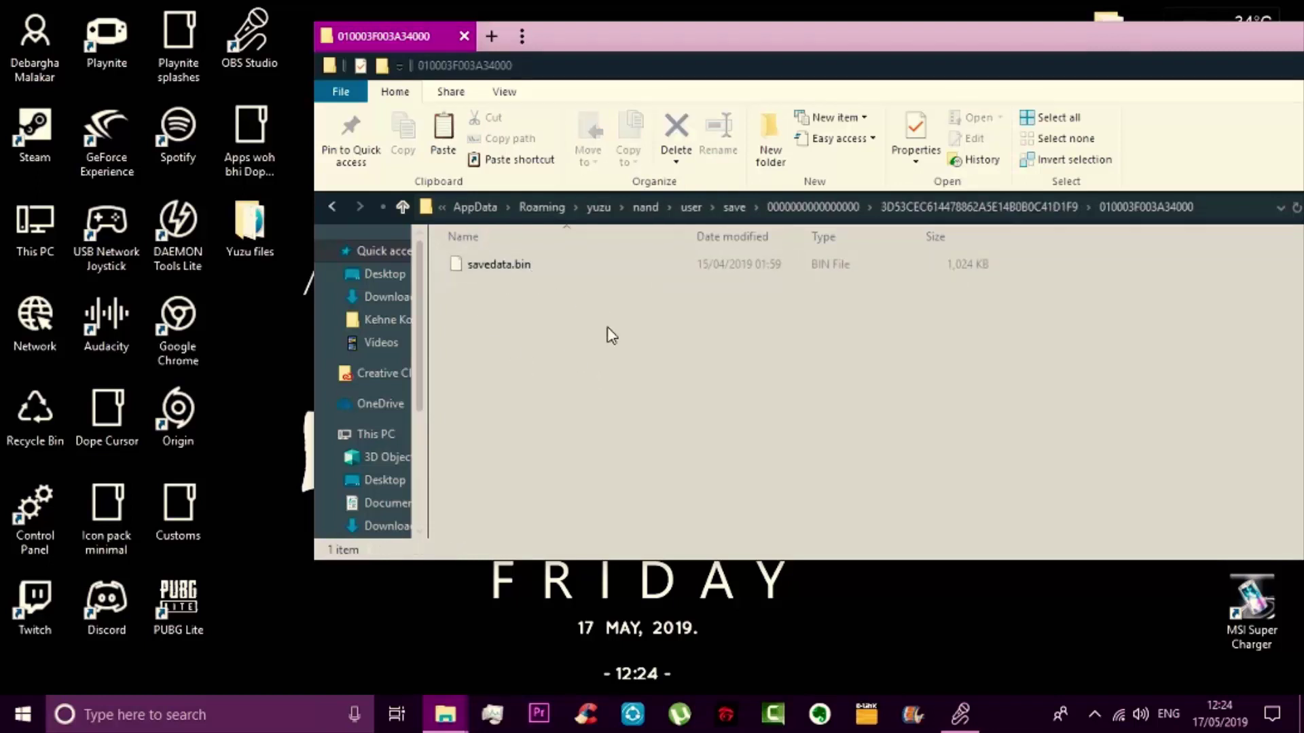
mouse_move(501, 311)
left_mouse_down()
mouse_move(701, 401)
mouse_move(693, 434)
mouse_move(489, 401)
mouse_move(911, 387)
left_mouse_up()
right_click(664, 329)
Go back up from the game save folder to the nand folder
left_click(537, 414)
left_click(332, 203)
left_click(332, 204)
left_click(332, 204)
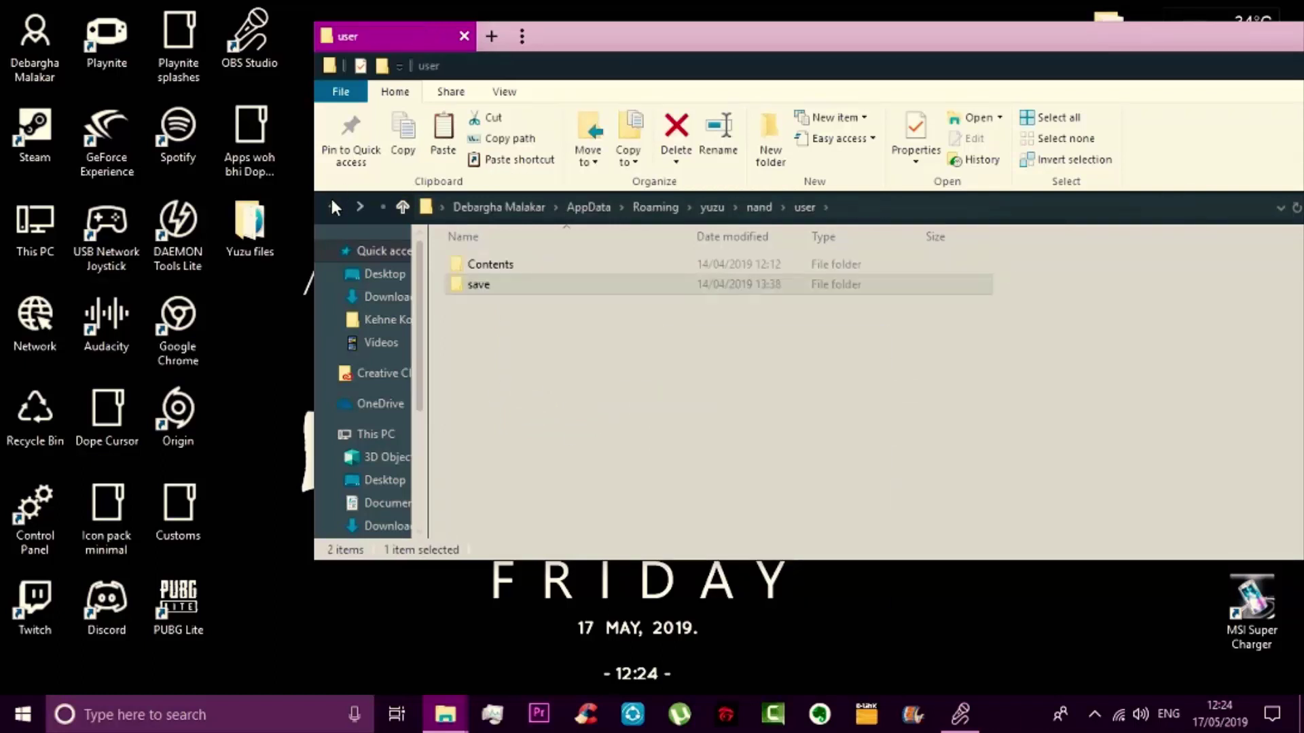
left_click(332, 203)
left_click(330, 204)
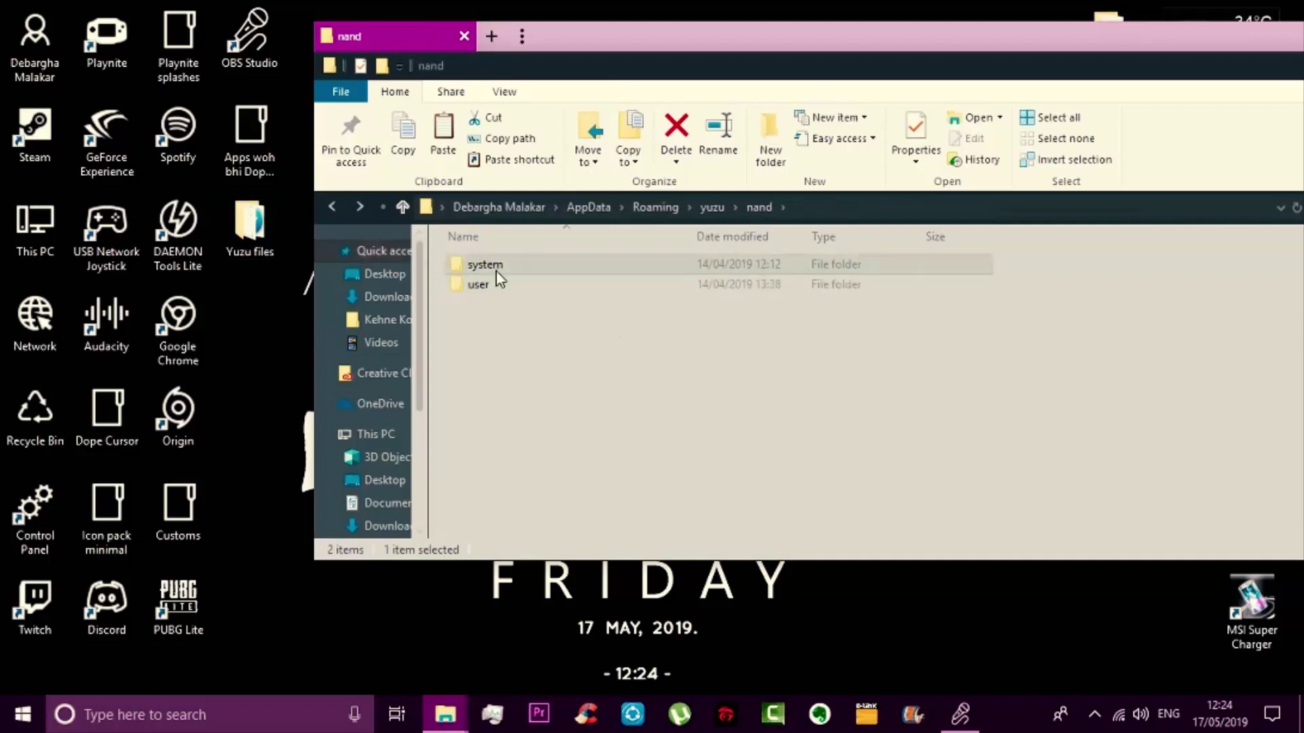
double_click(496, 269)
double_click(490, 286)
double_click(503, 268)
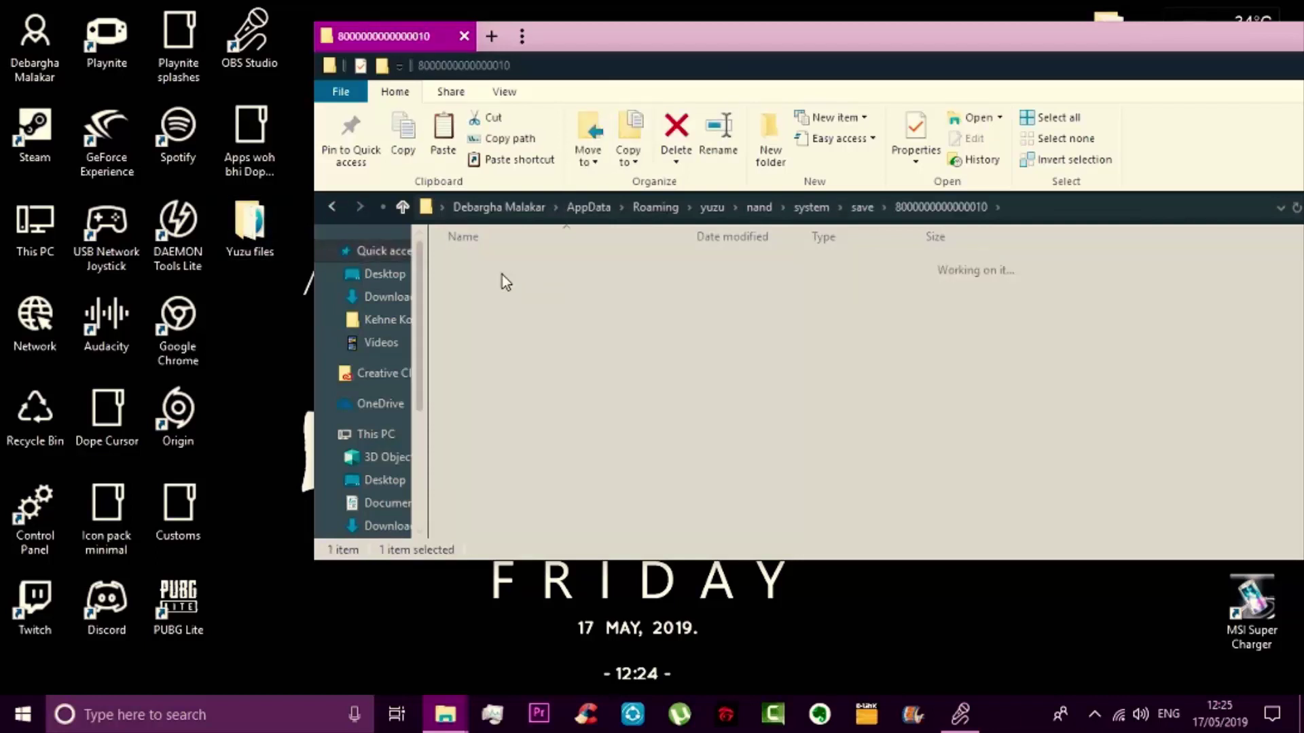
double_click(502, 268)
double_click(502, 274)
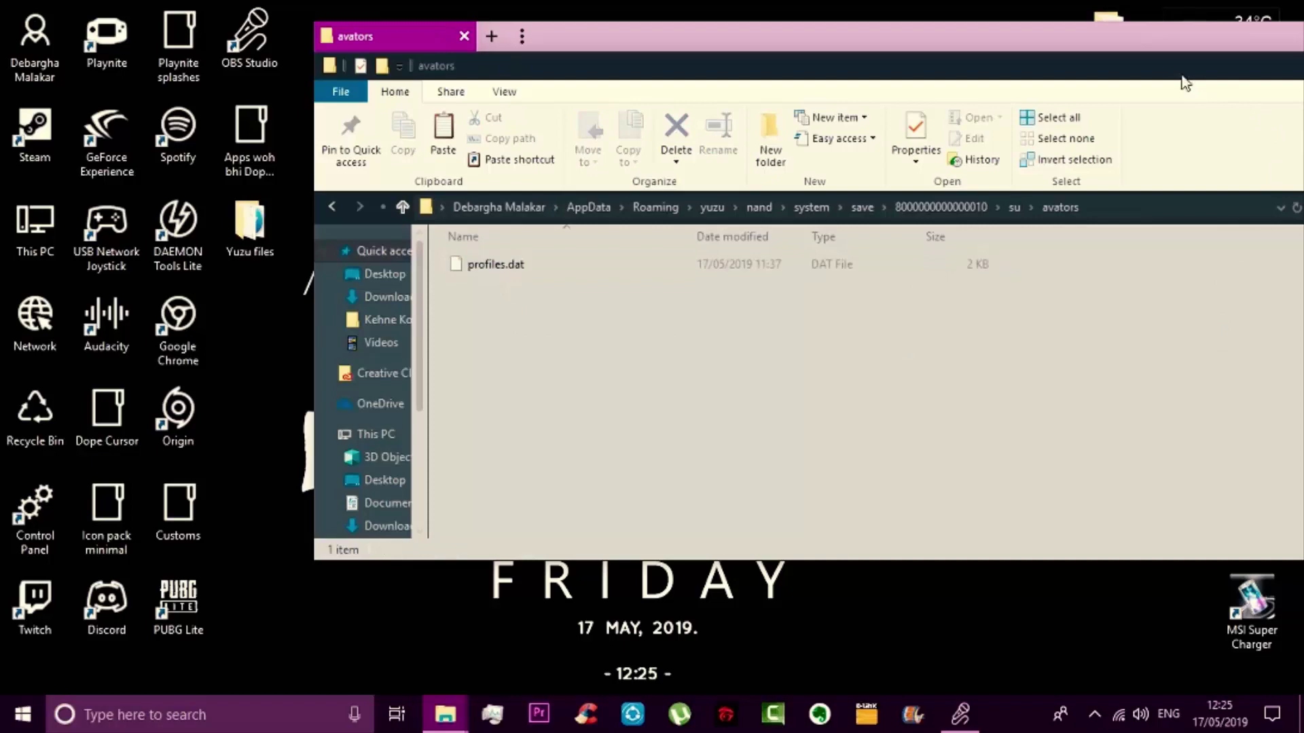
left_click_drag(1182, 77, 934, 109)
left_click(1275, 101)
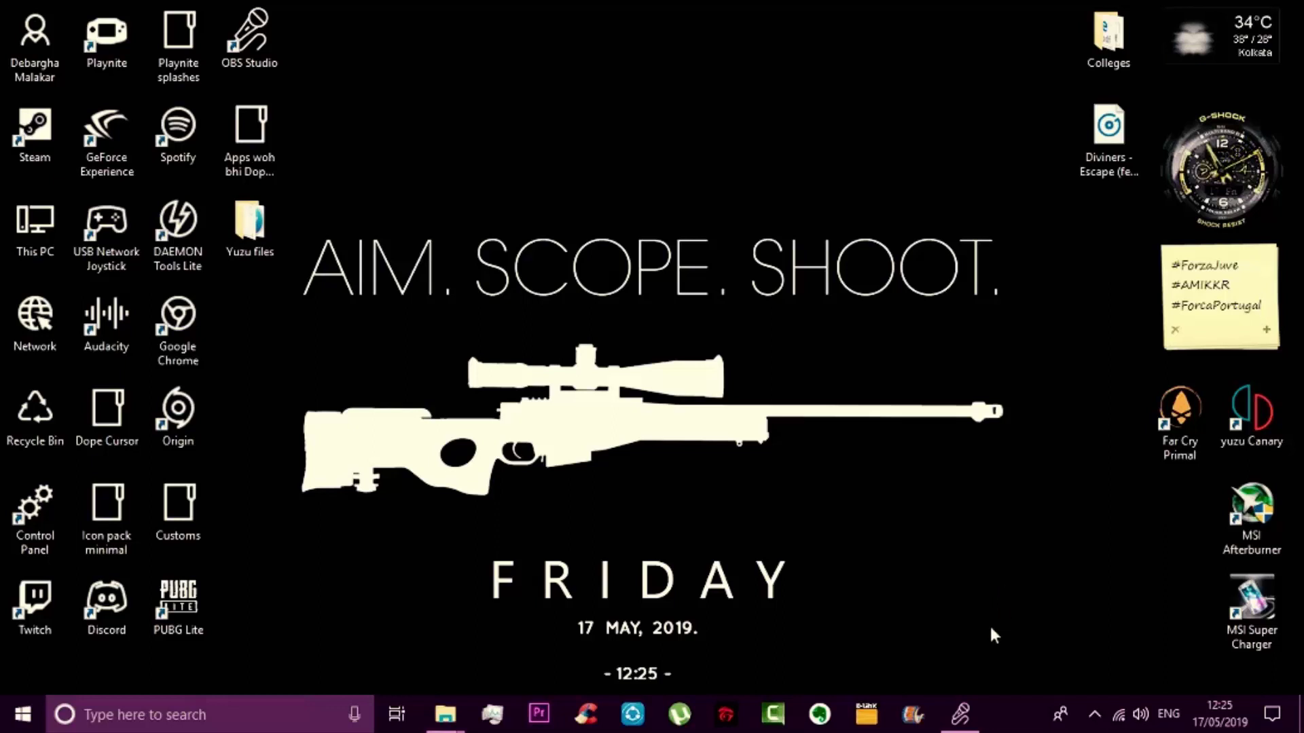
Peek at the OBS Studio window from its taskbar thumbnail
mouse_move(959, 717)
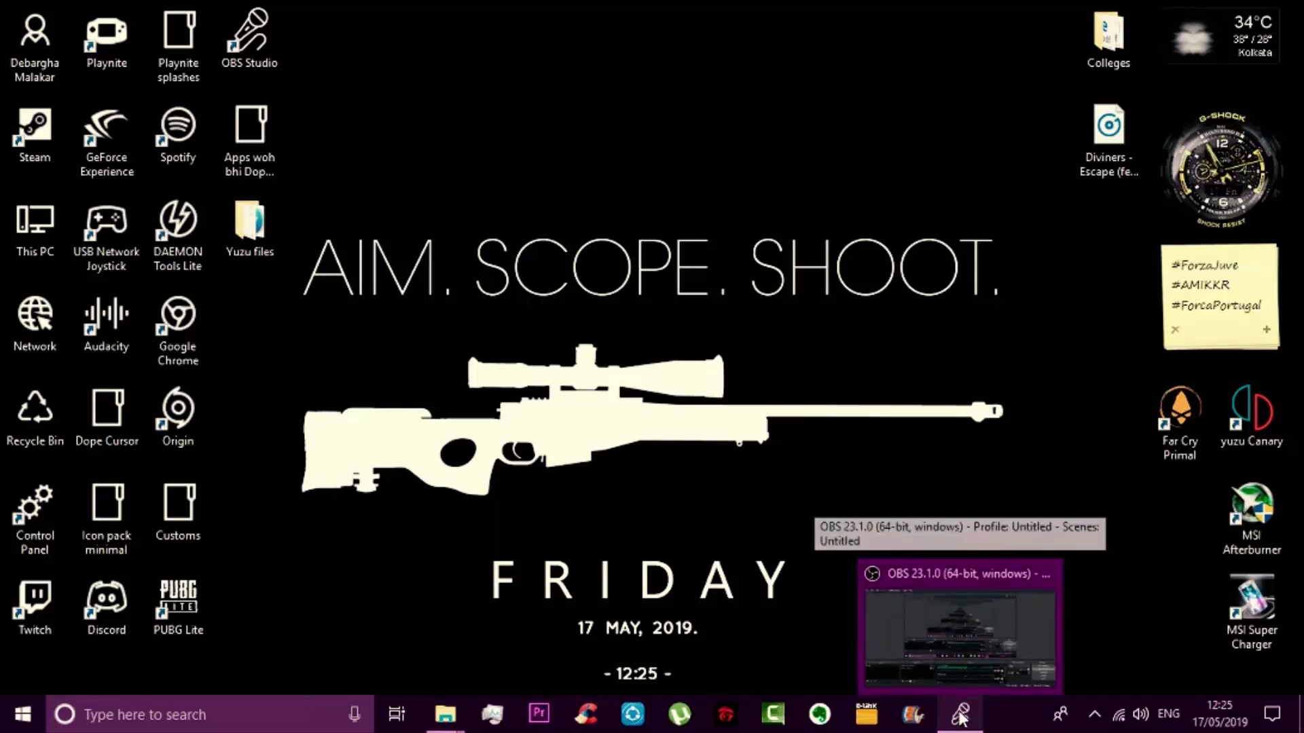
mouse_move(967, 685)
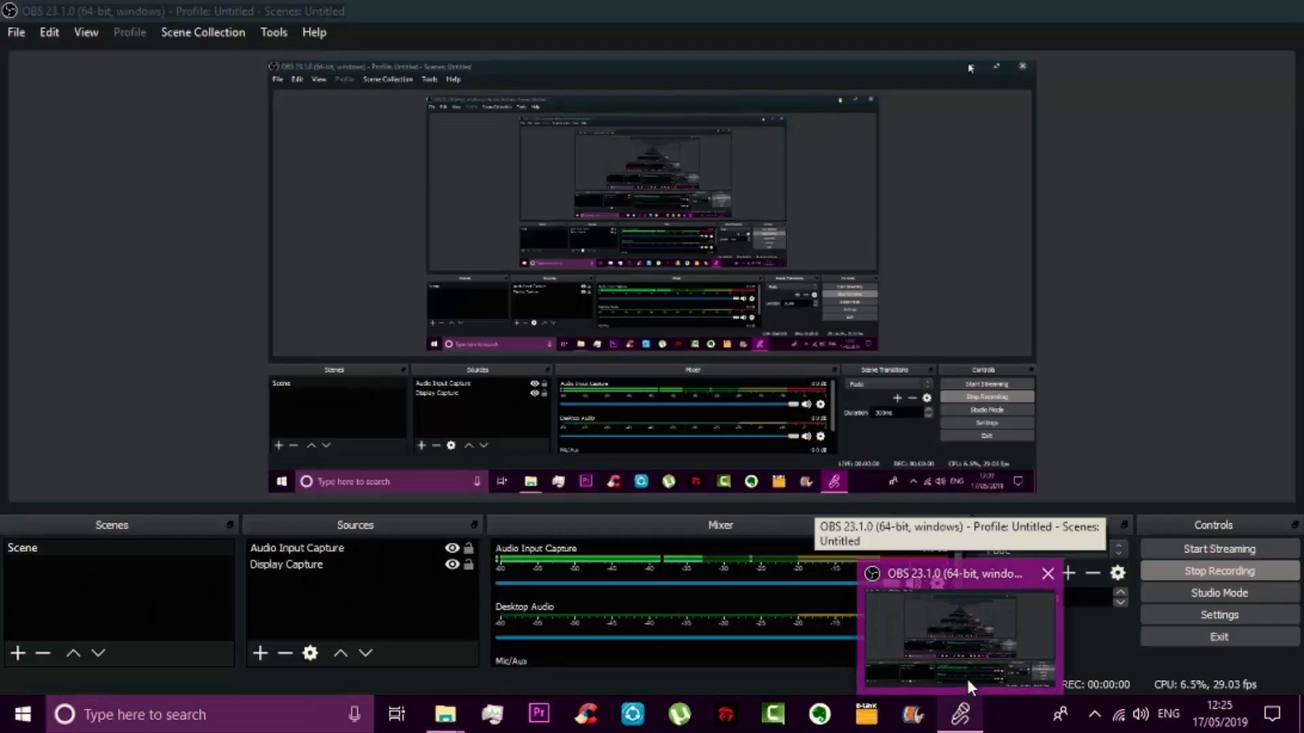